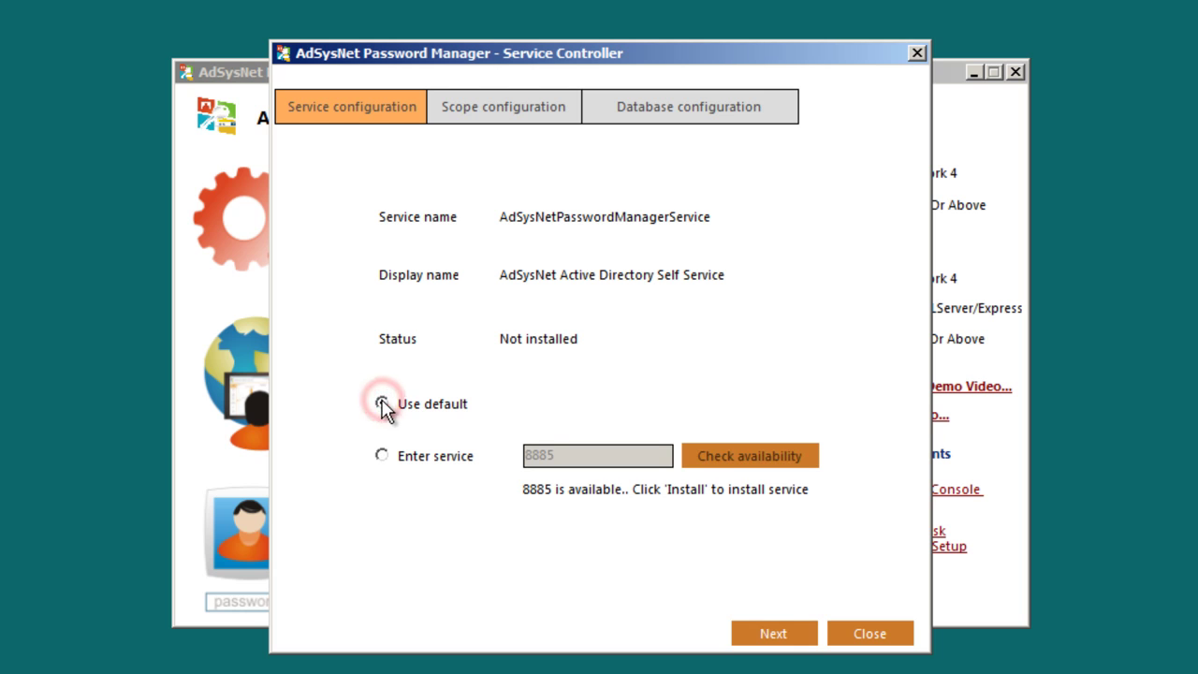
Install the service on the default port and configure the tw8r2.com scope, entering the administrator account's password.
click(784, 630)
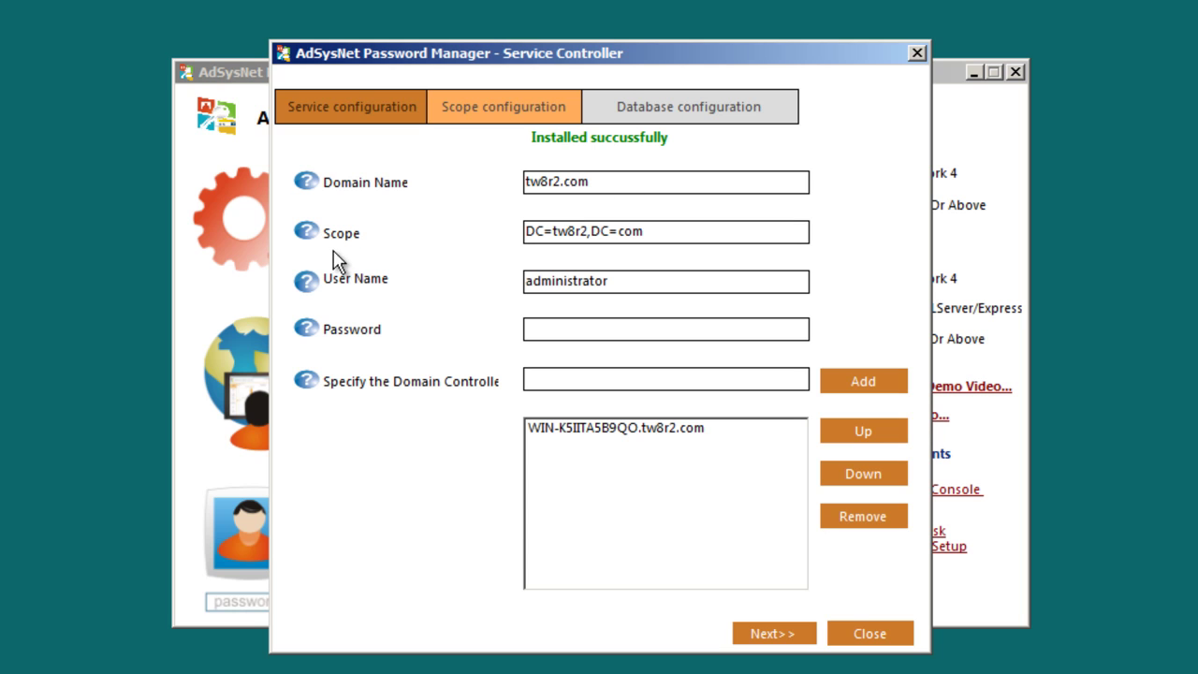
click(648, 232)
click(565, 327)
text(******)
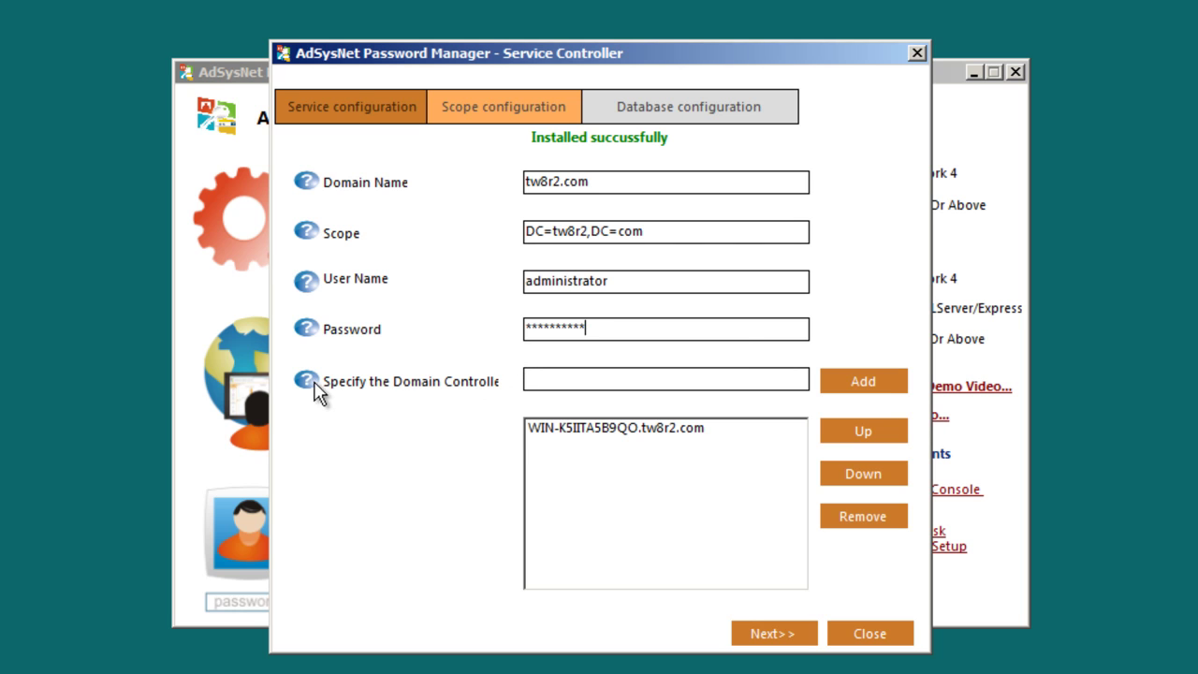
mouse_move(307, 385)
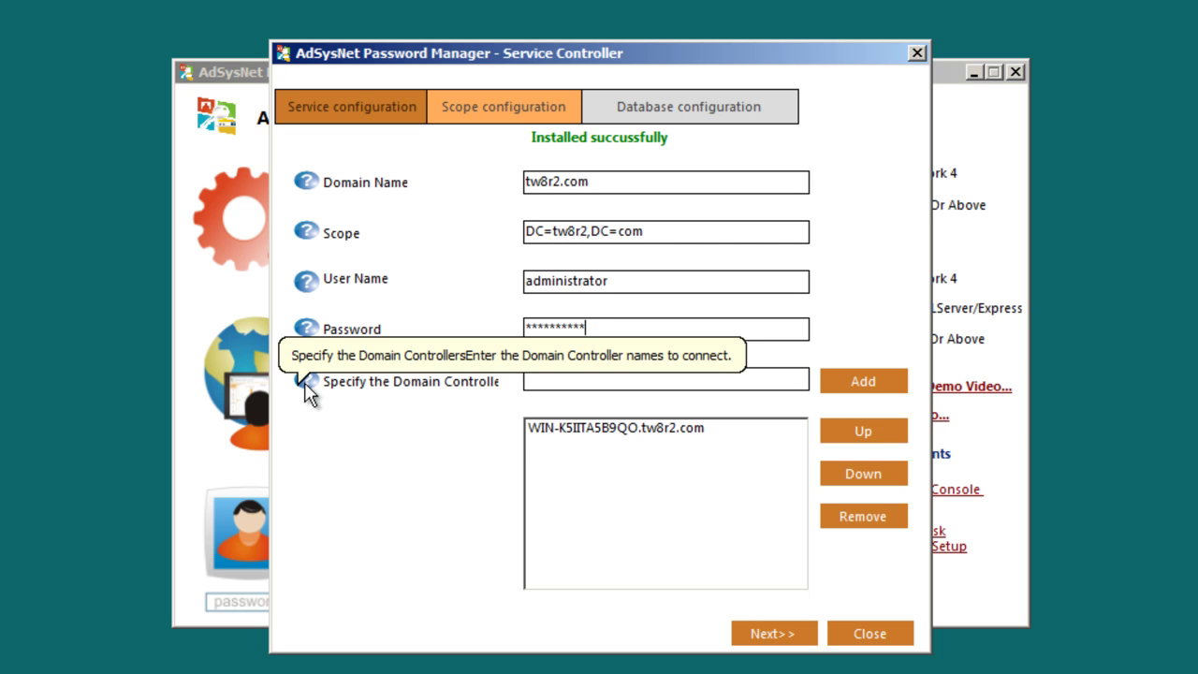
click(553, 380)
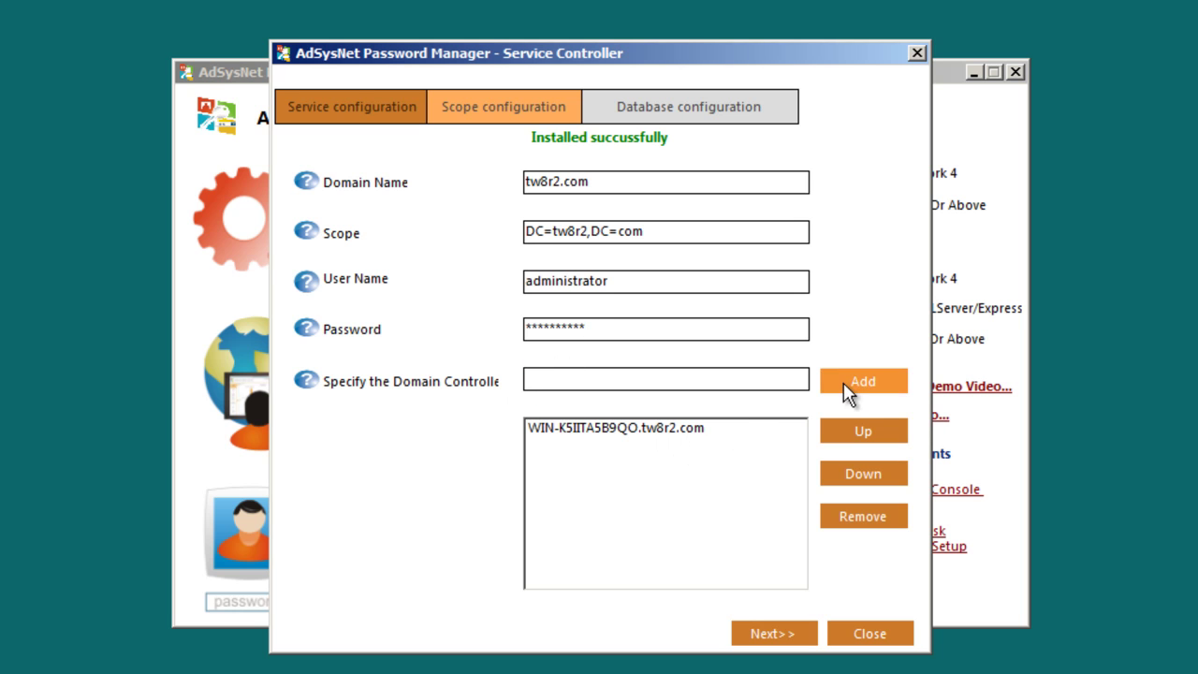
click(756, 635)
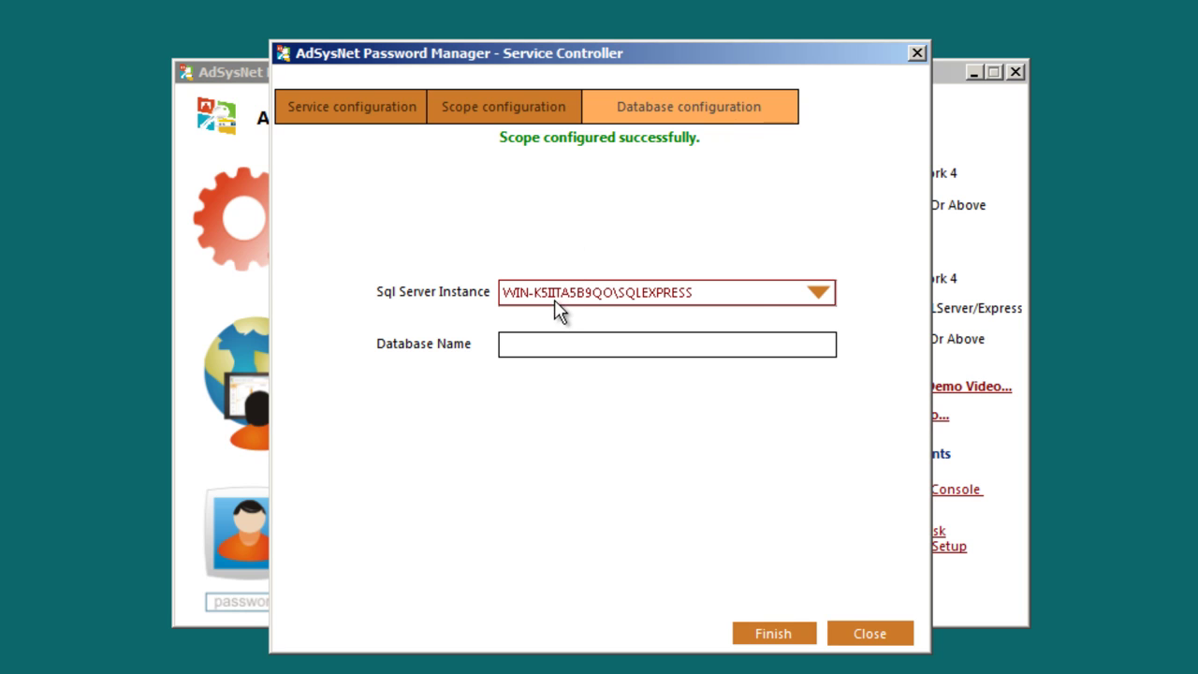
Create a database named pmdb on the WIN-K5IITA5B9QO\SQLEXPRESS instance and finish the service setup.
click(752, 296)
click(752, 296)
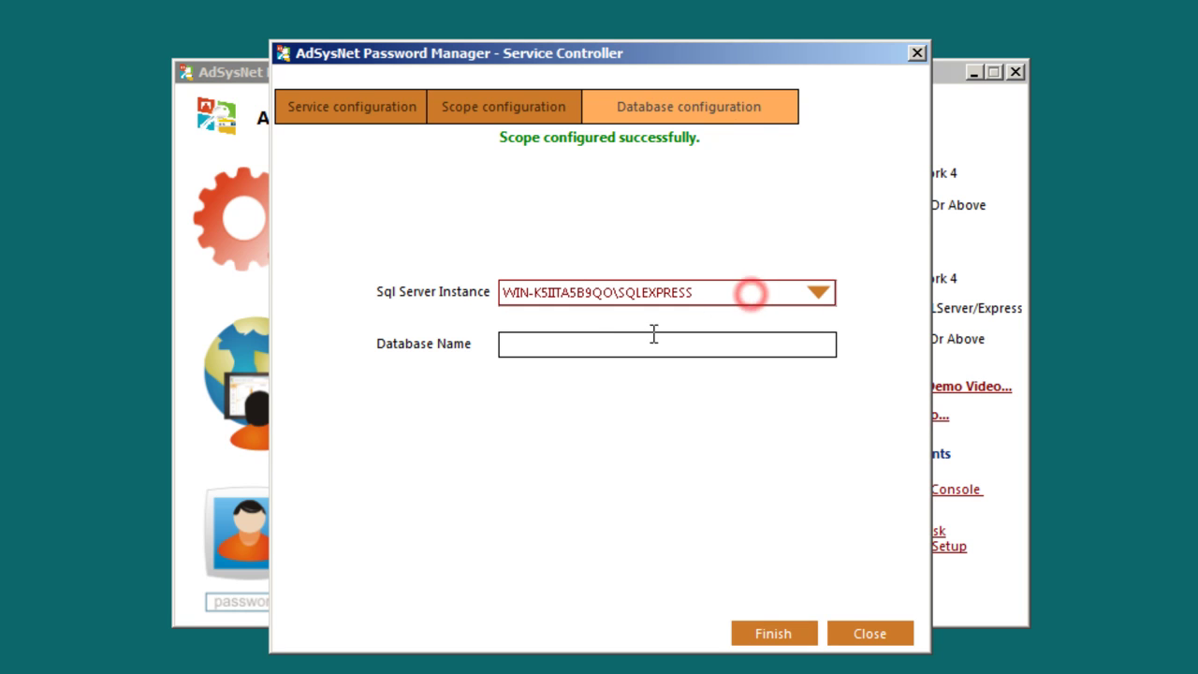
click(520, 343)
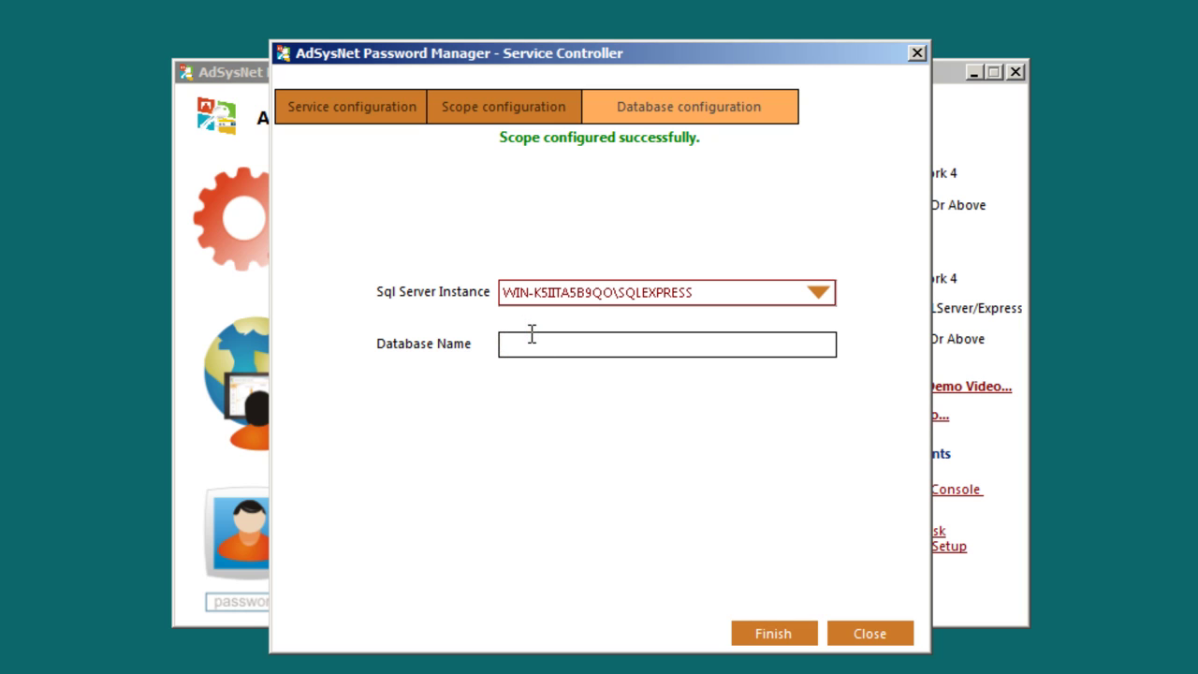
text(pmdb)
click(773, 634)
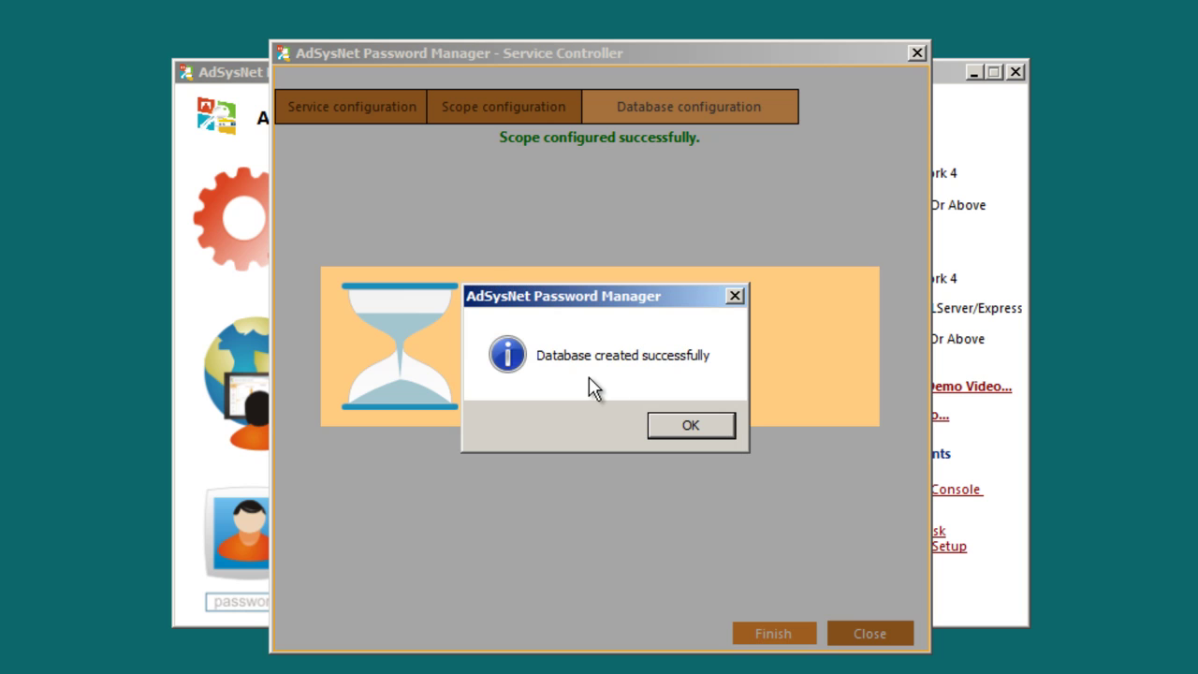
click(678, 429)
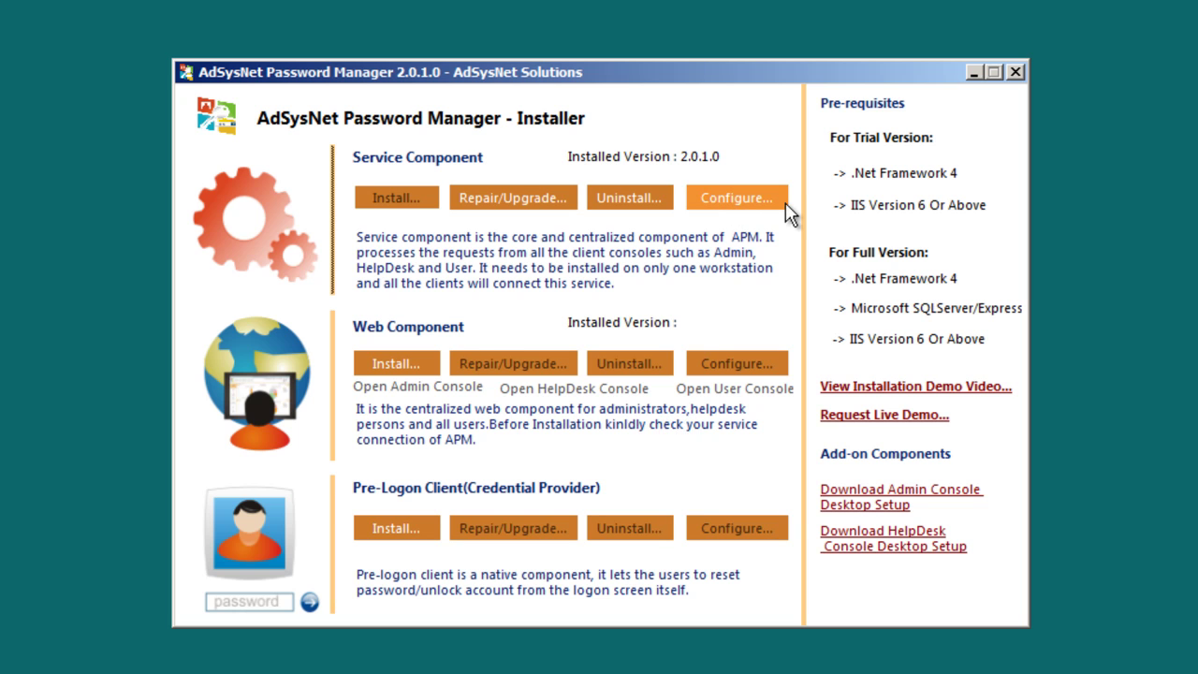
Open the Service Component's configuration, check whether port 8886 is available, and enter 8887 as the port without restarting the service.
click(751, 202)
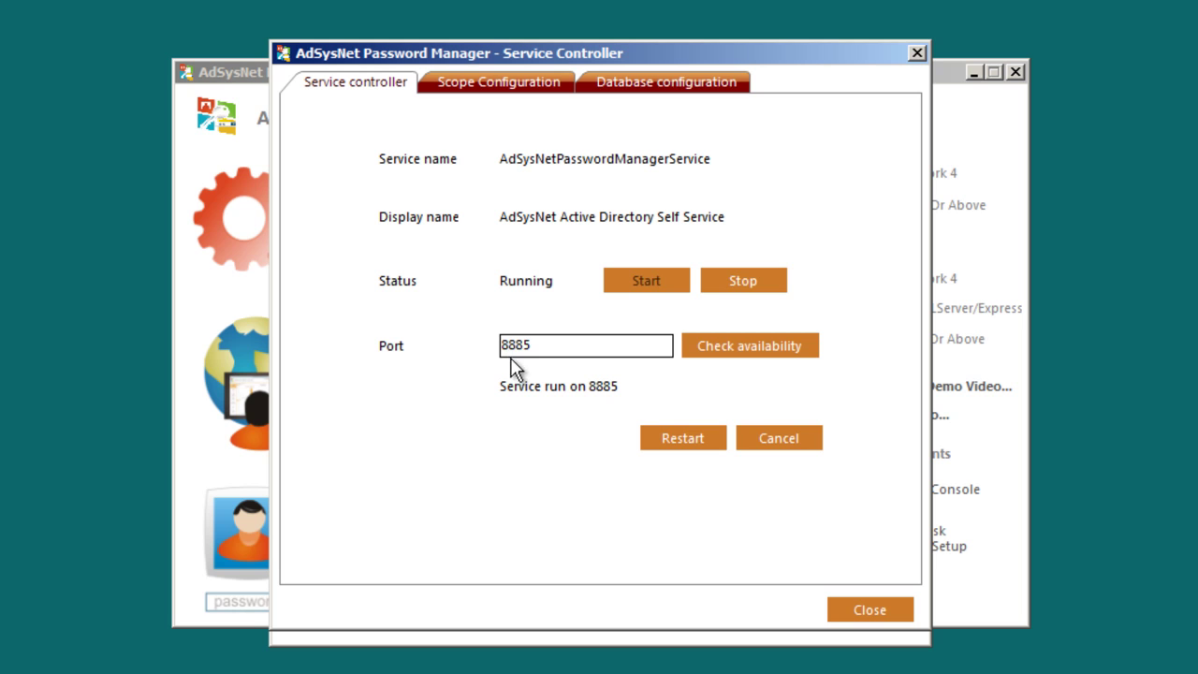
click(538, 346)
text(6)
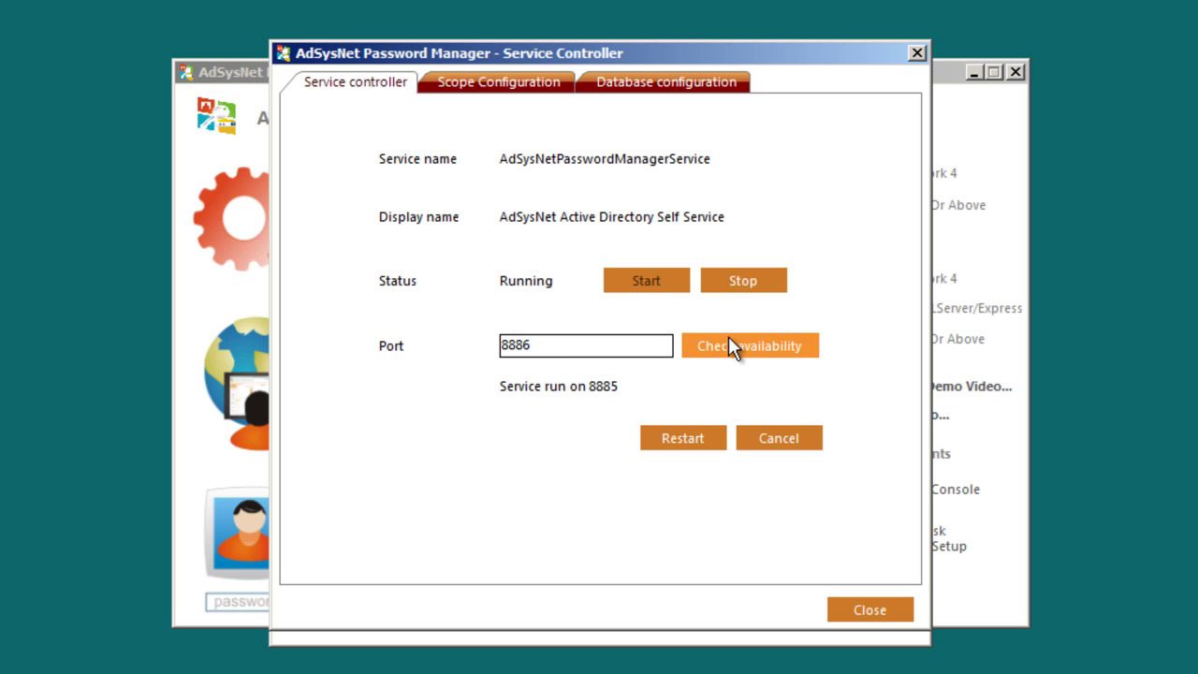
click(729, 343)
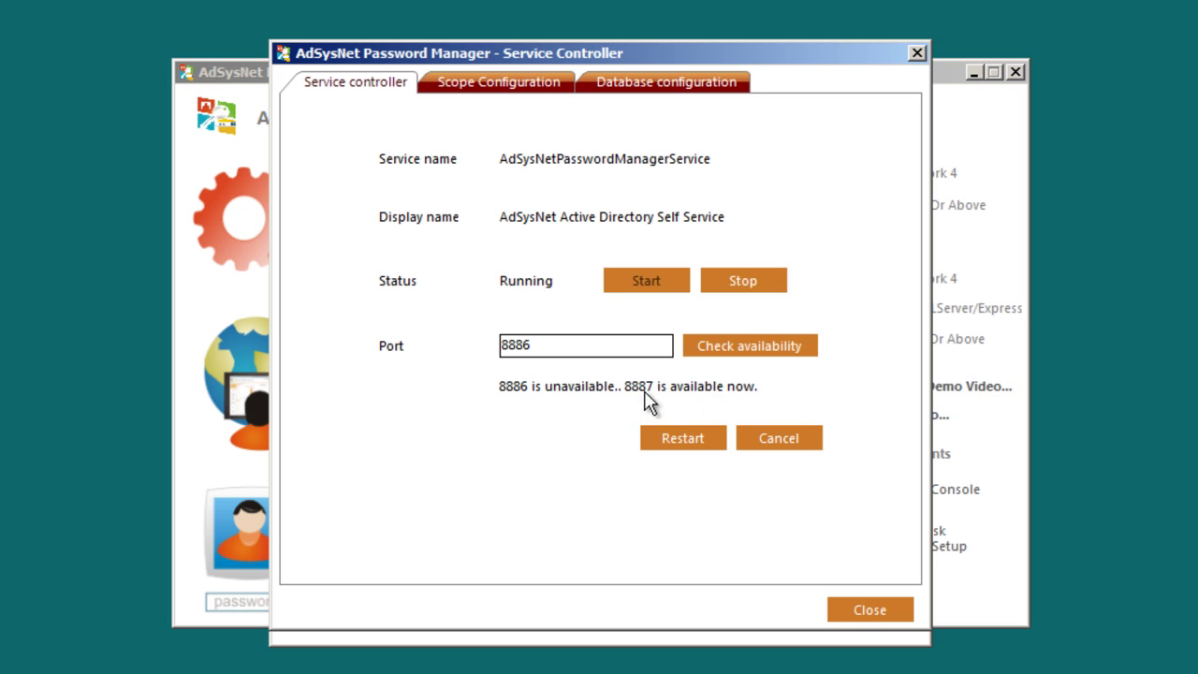
click(548, 345)
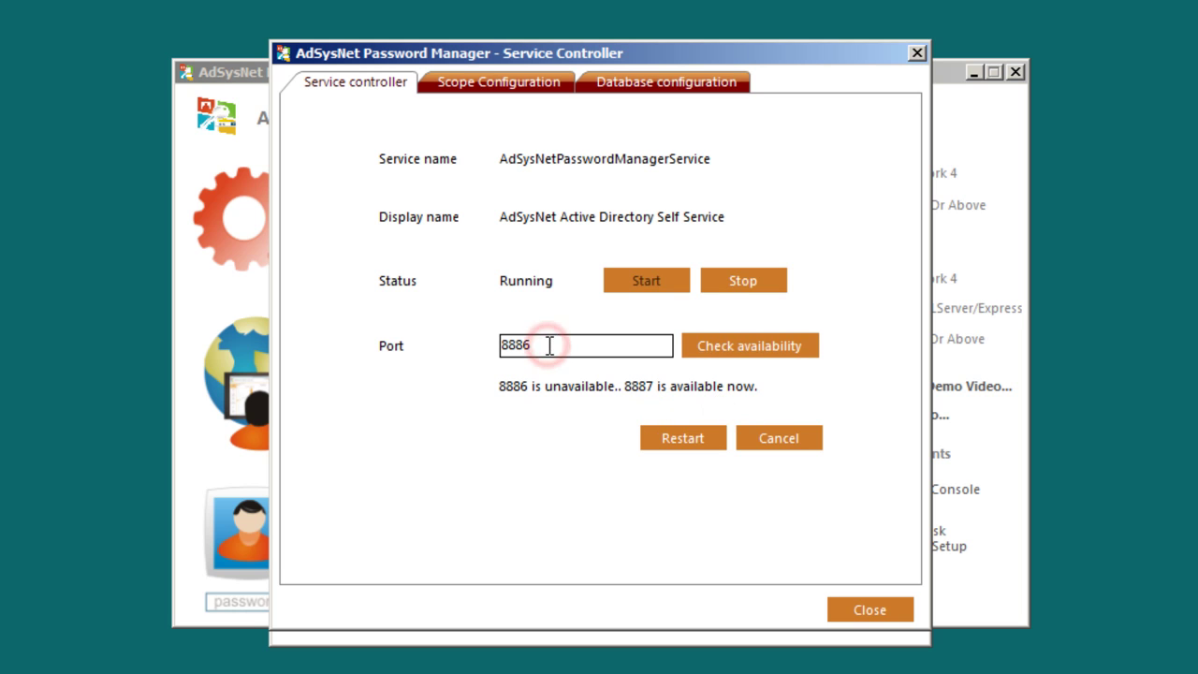
key(BackSpace)
text(7)
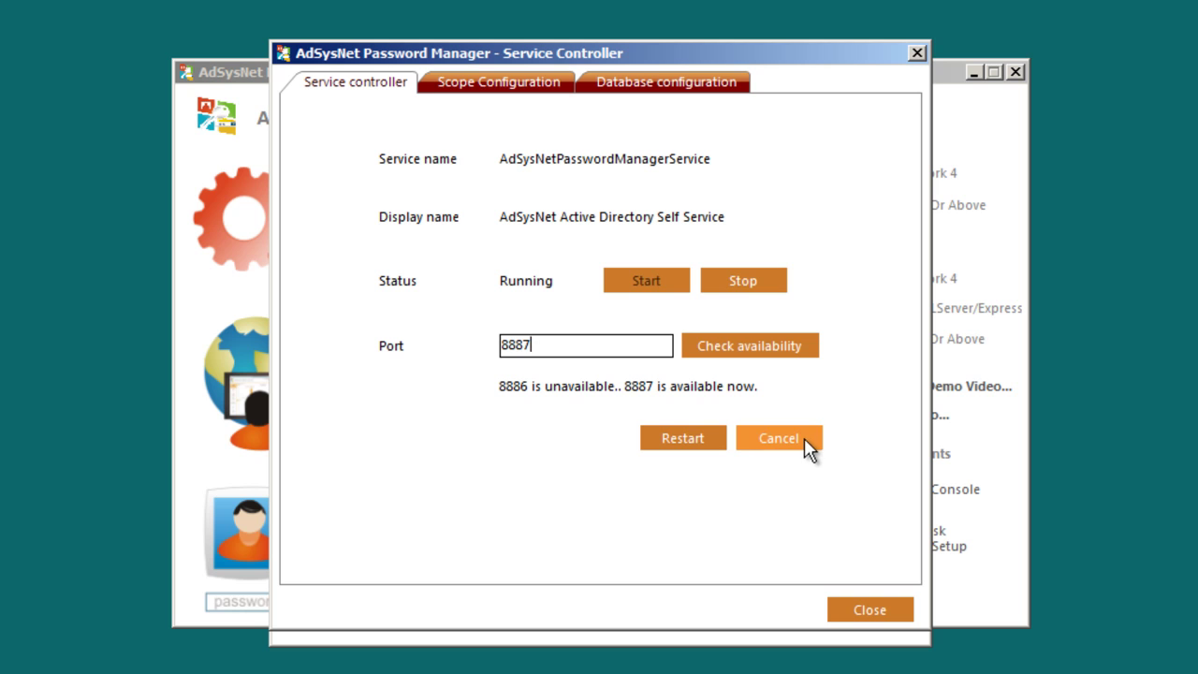
Review the scope configuration, viewing the new scope form and the tw8r2.com scope's edit form without saving either.
click(453, 85)
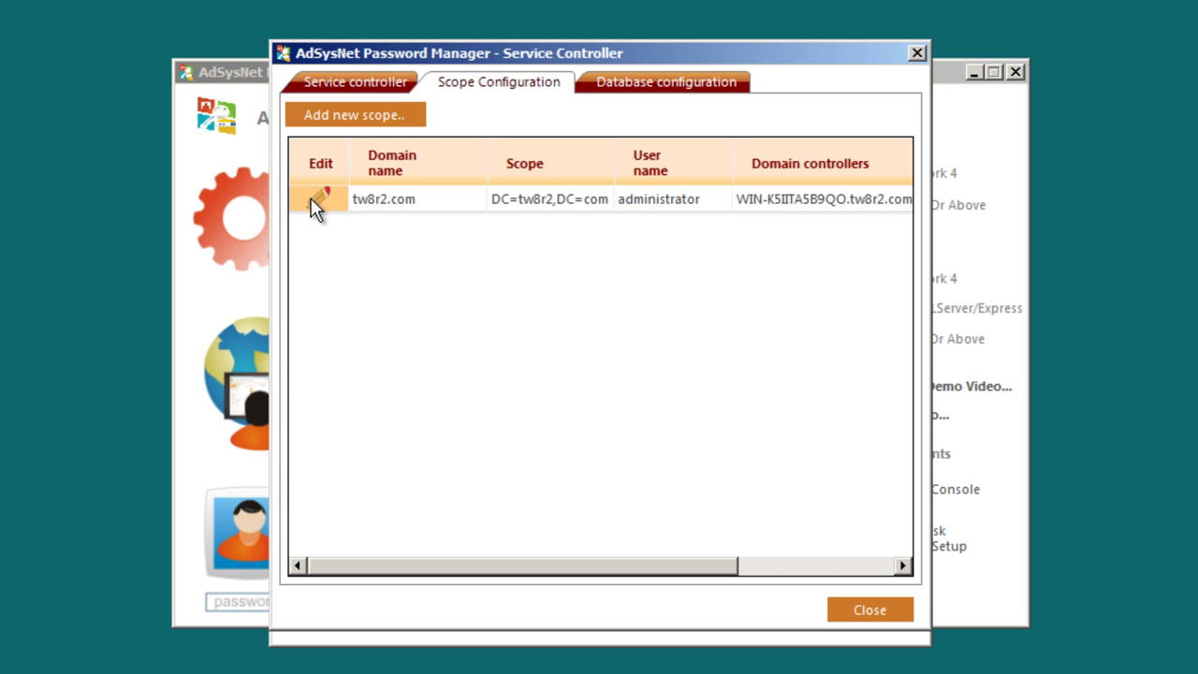
click(356, 114)
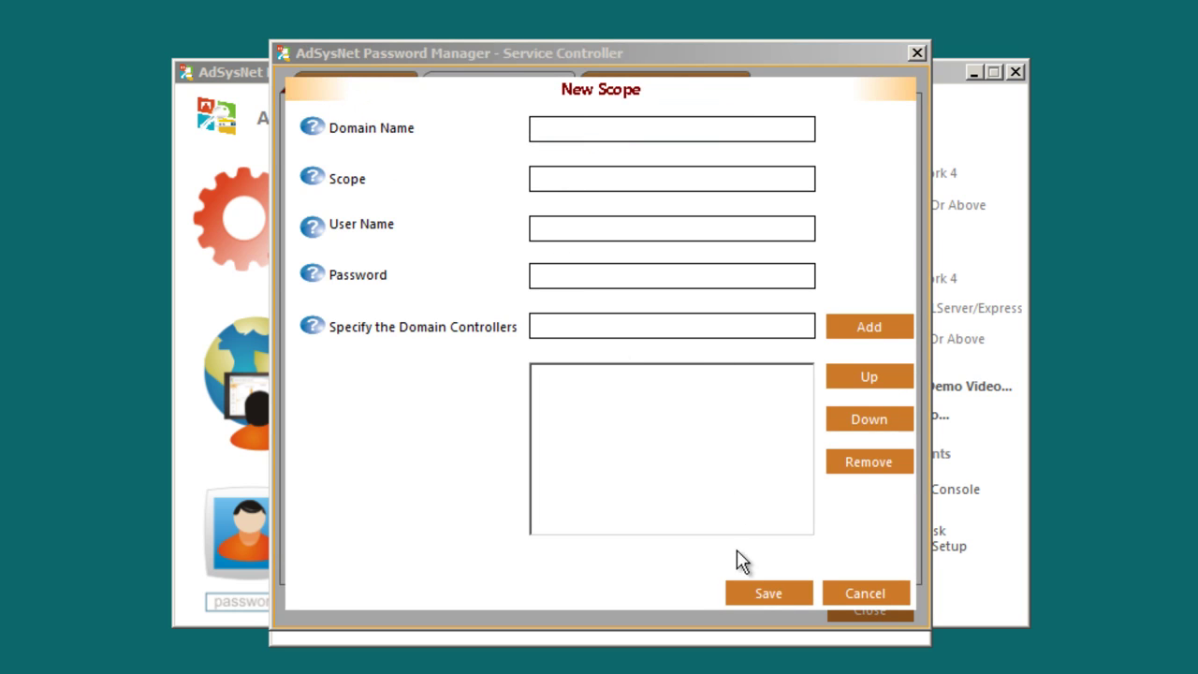
click(887, 600)
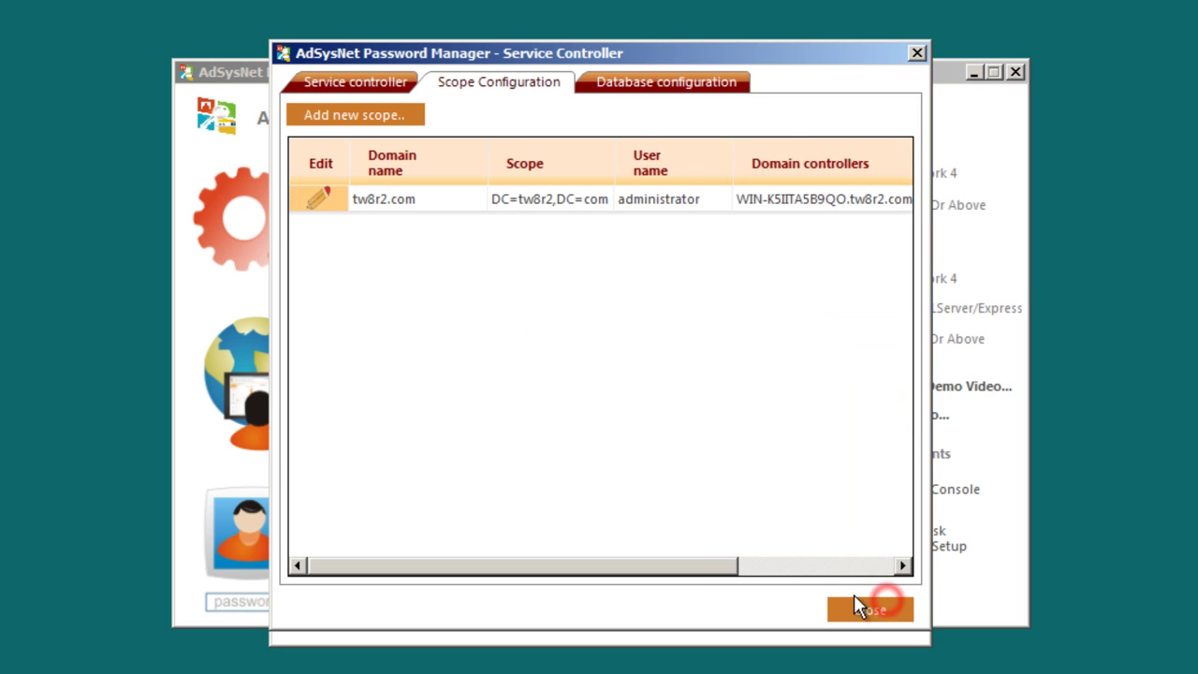
click(317, 199)
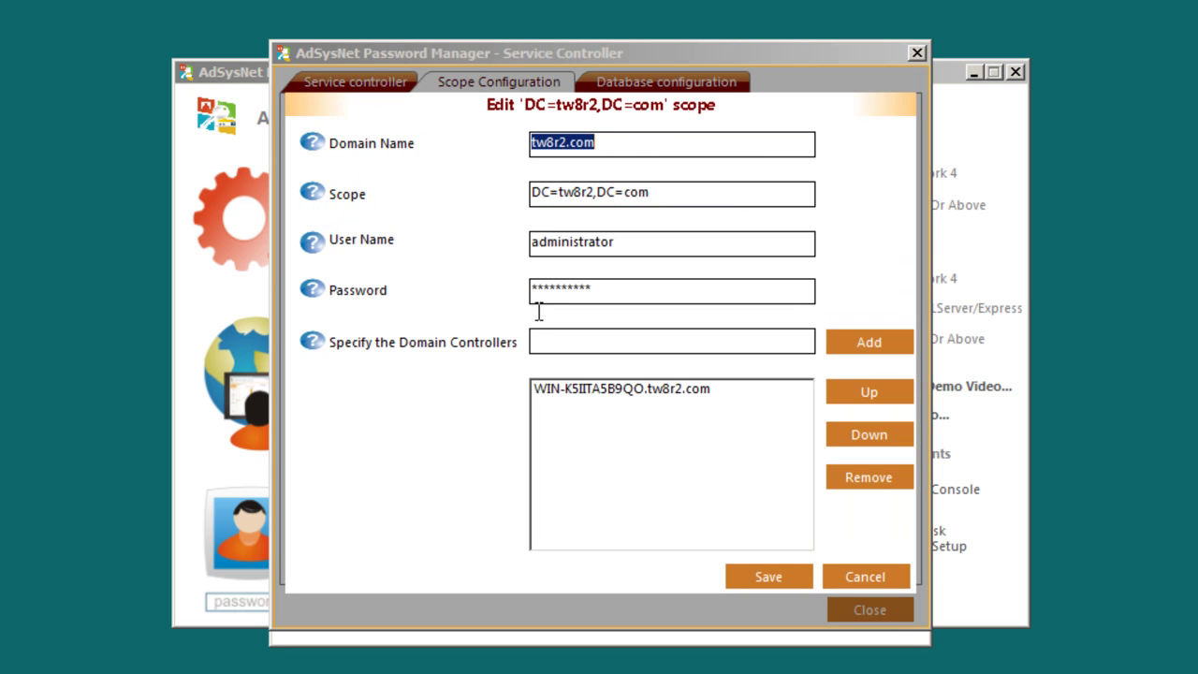
double_click(601, 291)
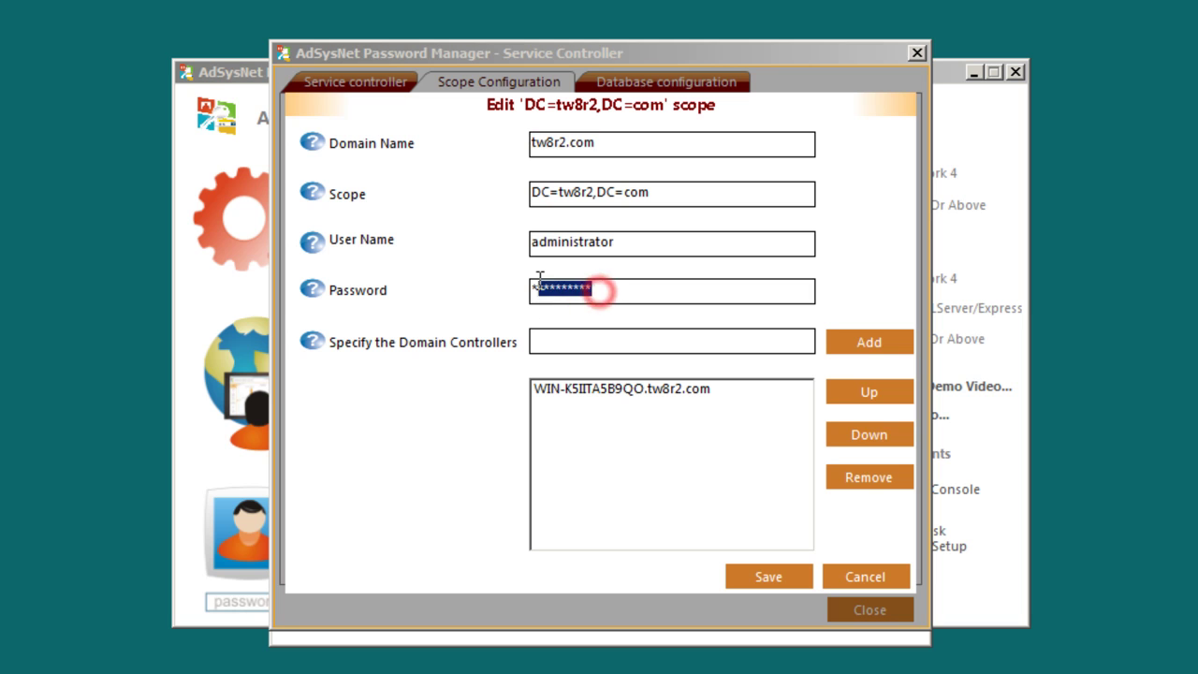
double_click(609, 241)
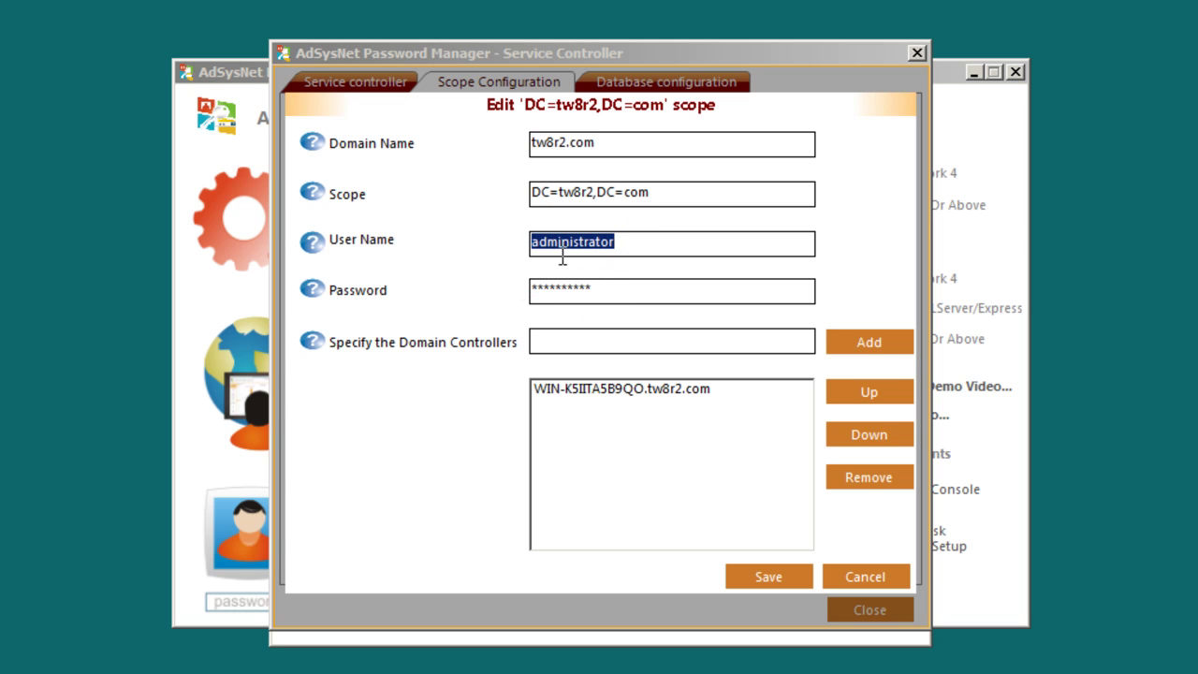
click(854, 572)
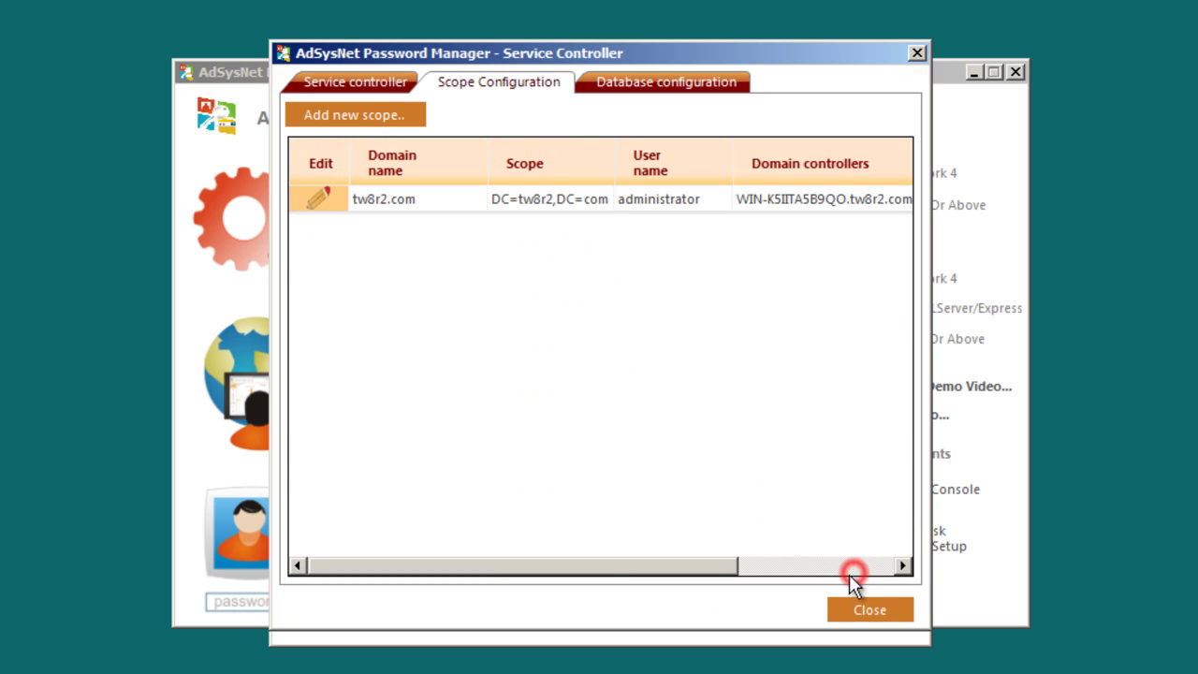
View the service's database configuration and close the Service Controller.
click(629, 89)
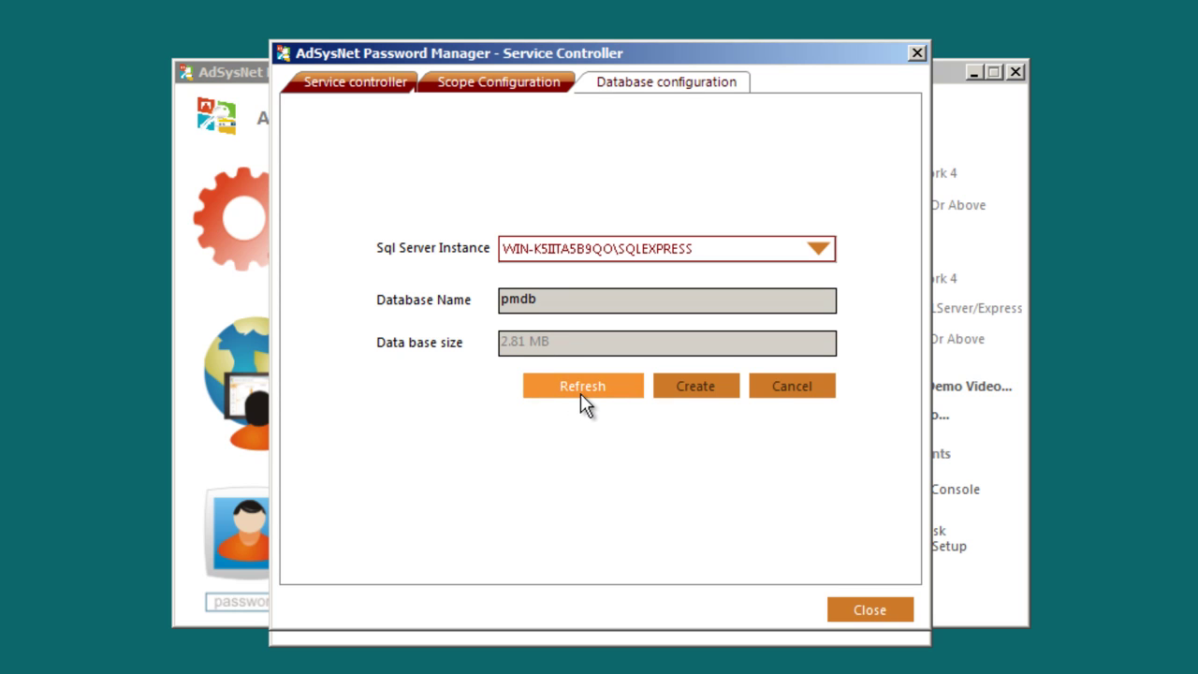
click(852, 610)
click(625, 421)
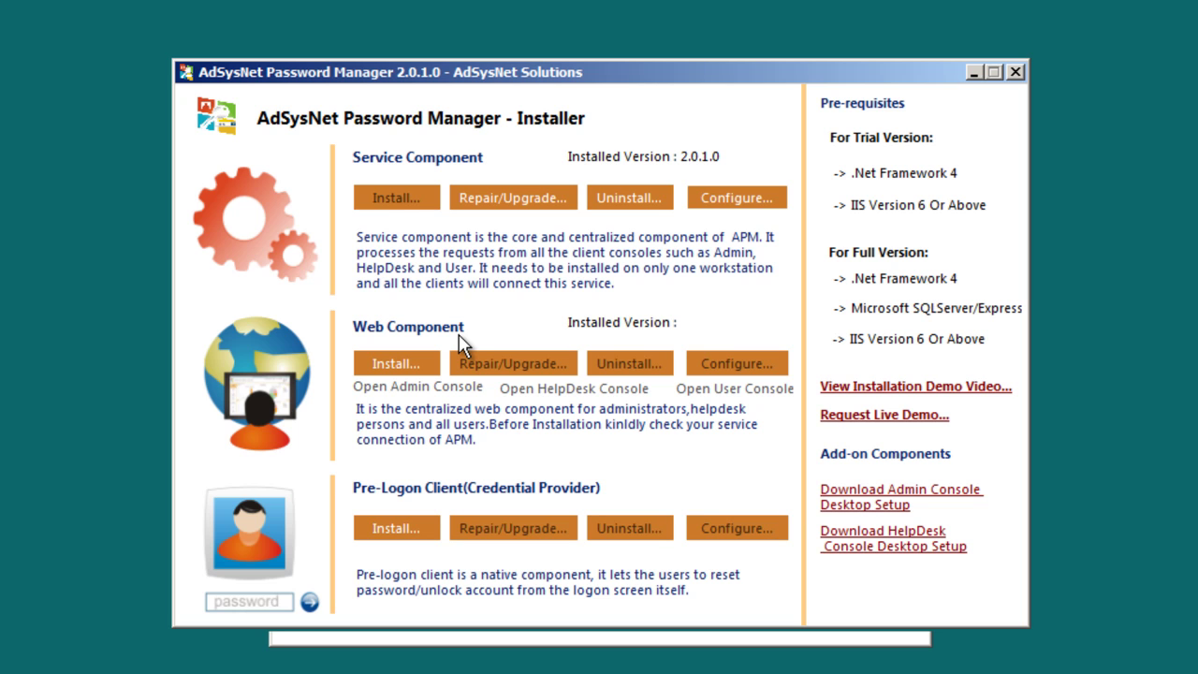
Install the Web Component, accepting the license agreement and keeping the default setup options.
click(387, 369)
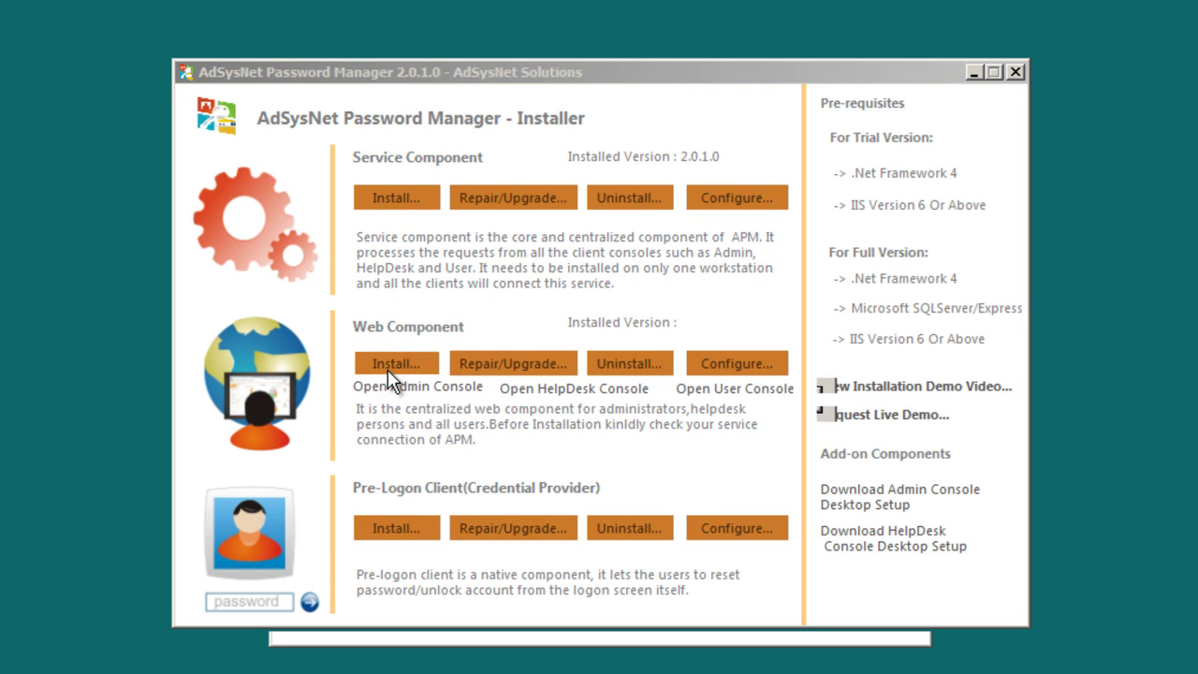
click(722, 539)
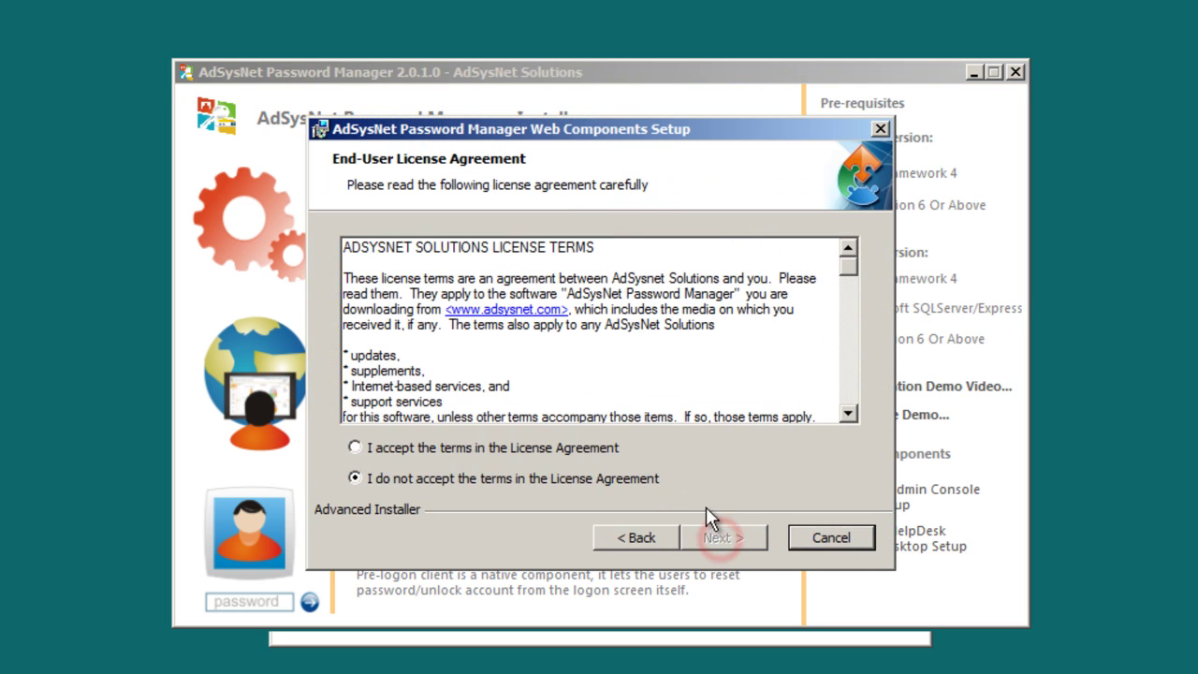
click(451, 448)
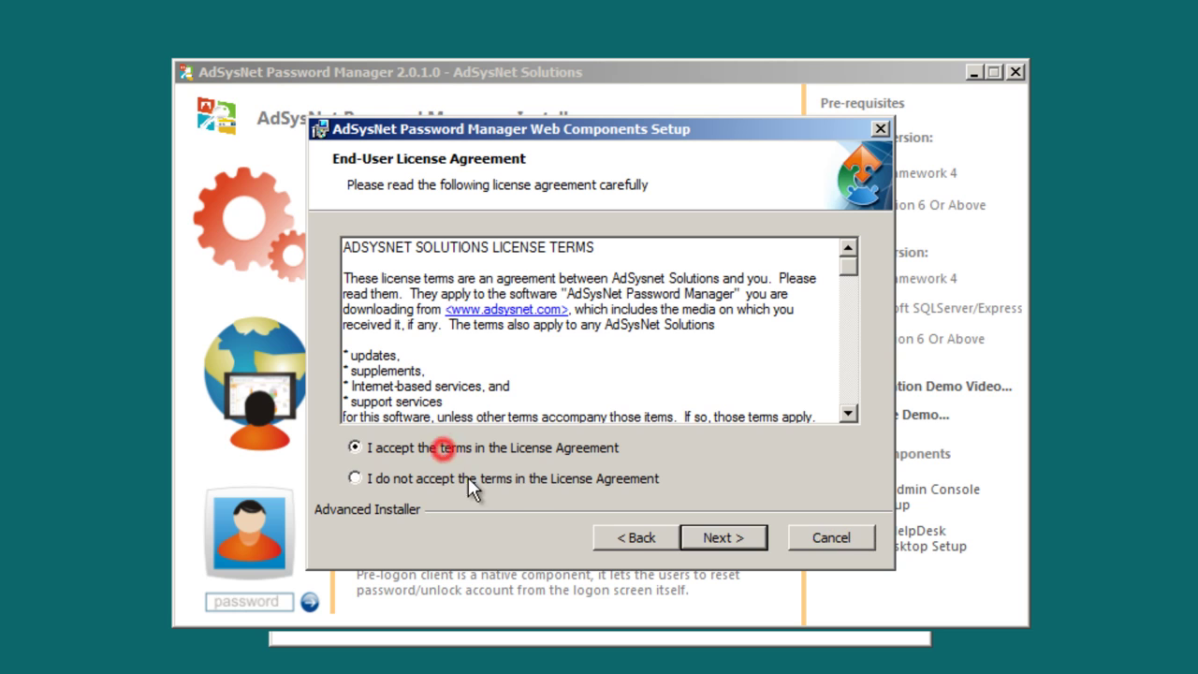
click(719, 542)
click(720, 541)
click(720, 541)
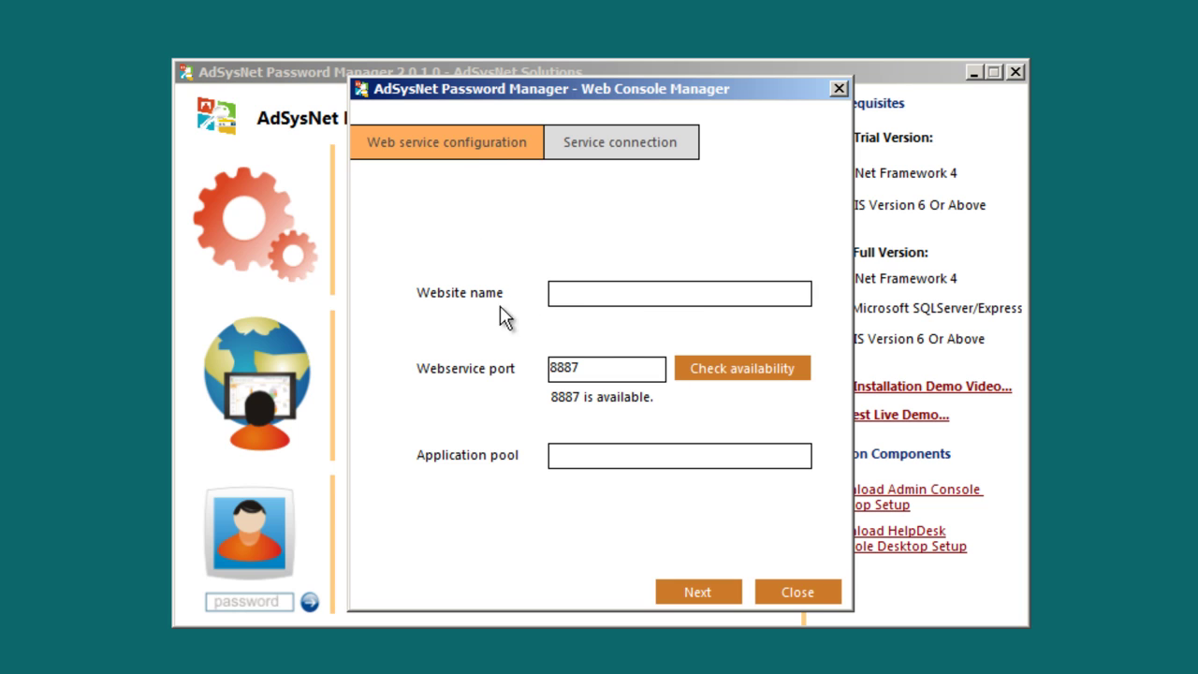
Create the website pmsite on web service port 8887 with the application pool pmapp.
click(587, 296)
text(pmsite)
click(571, 455)
text(pmapp)
click(705, 595)
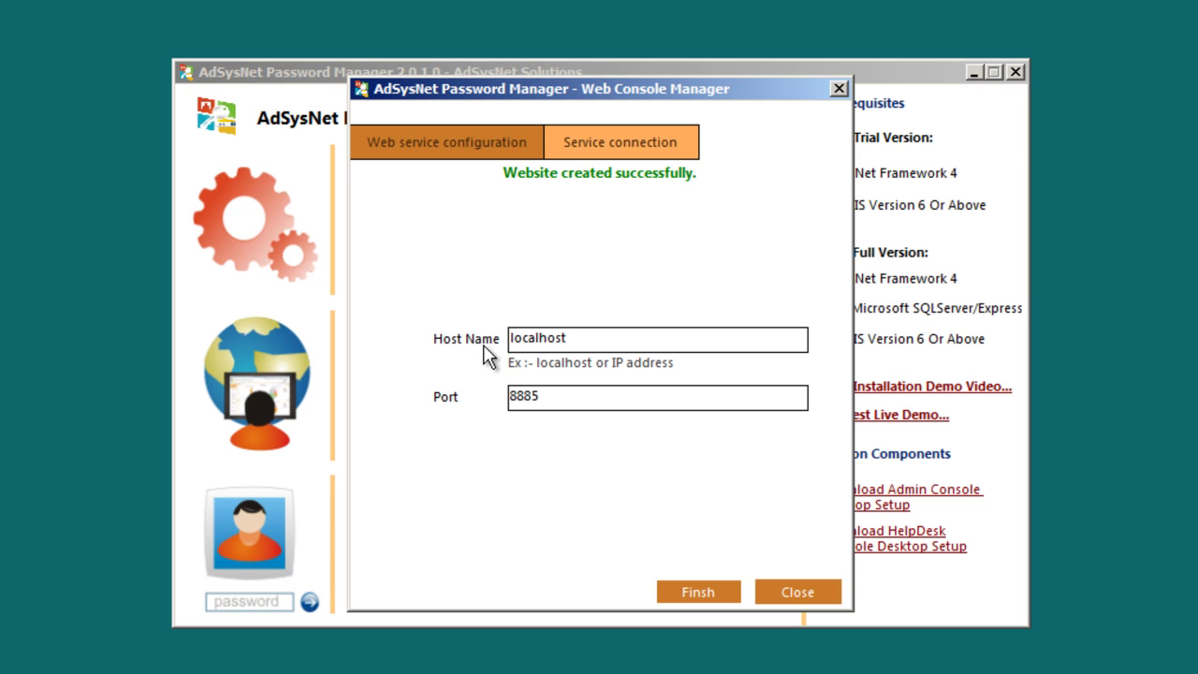
Save the service connection with host name 192.168.0.61 on port 8885 and open the Admin Console.
click(569, 340)
key(BackSpace)
key(BackSpace)
key(BackSpace)
key(BackSpace)
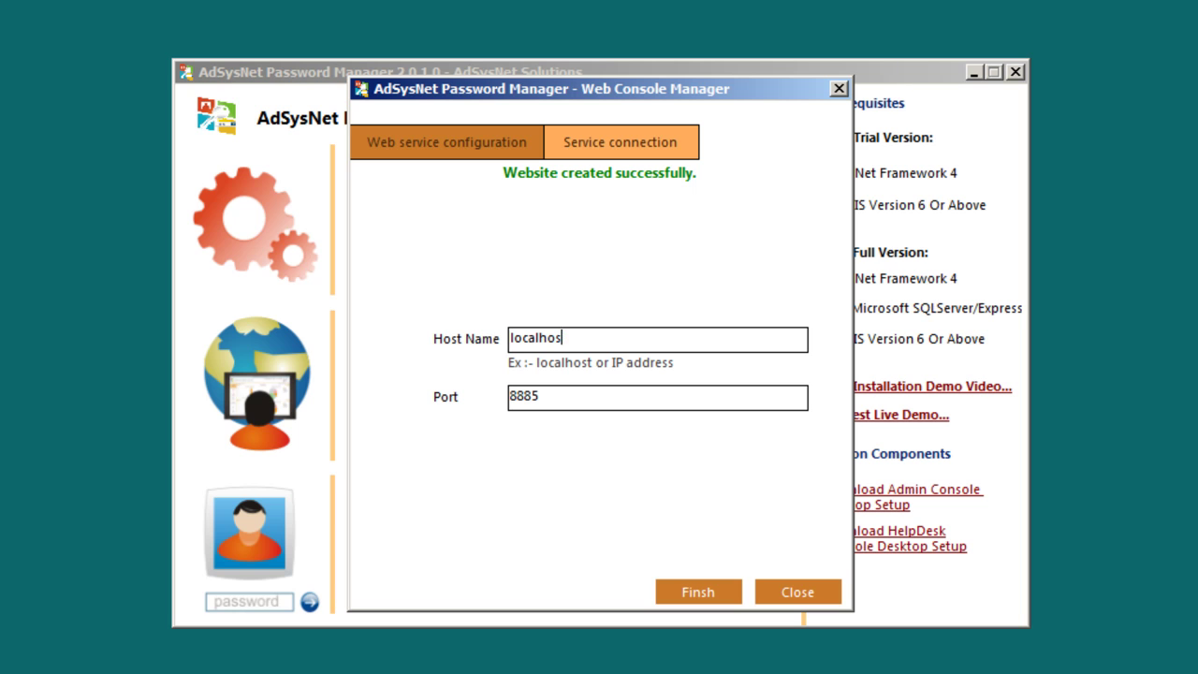
key(BackSpace)
key(BackSpace)
key(BackSpace)
key(BackSpace)
key(BackSpace)
text(192.168.0.61)
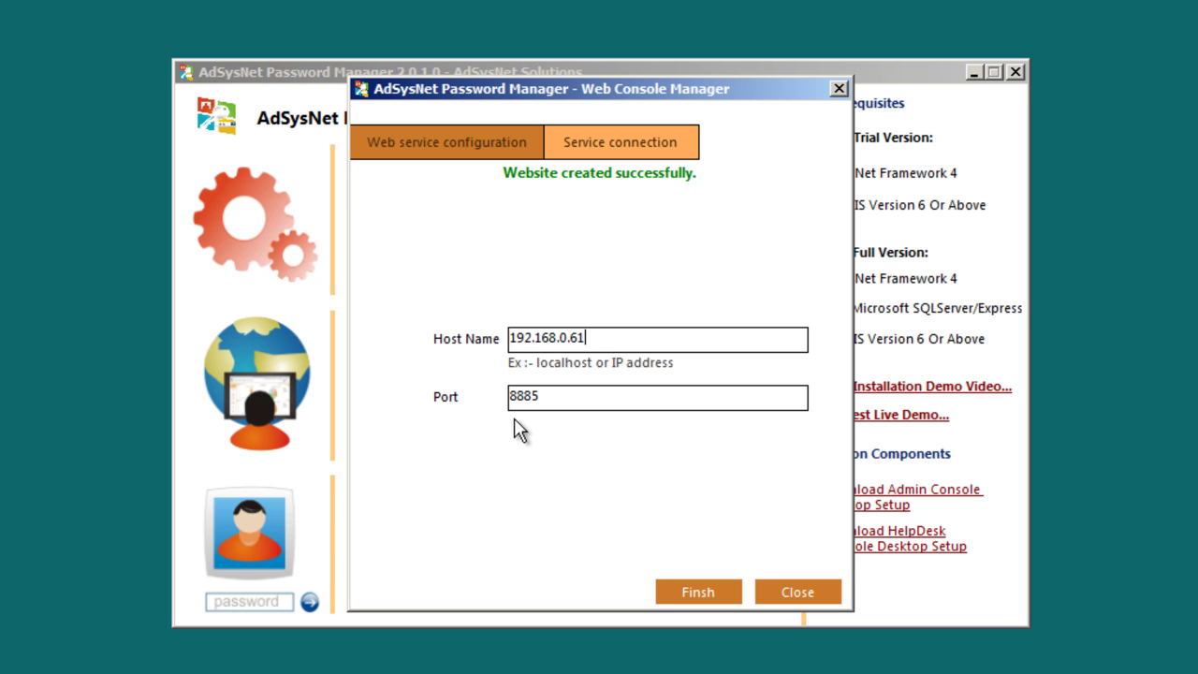
click(698, 590)
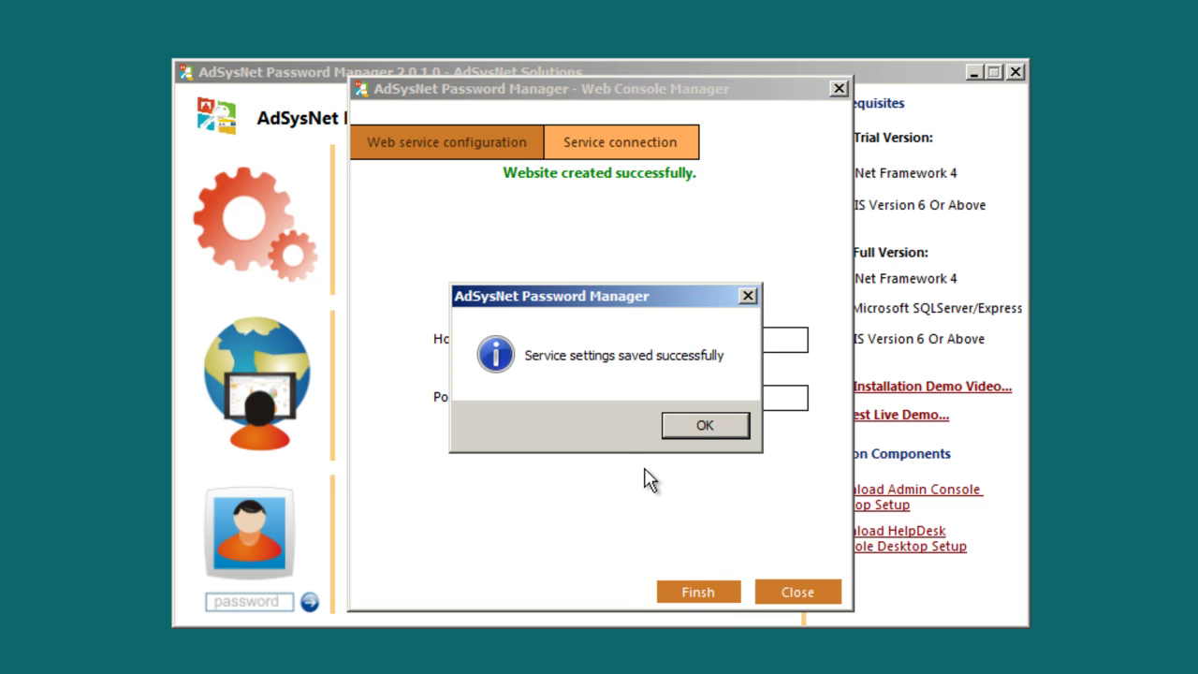
click(692, 422)
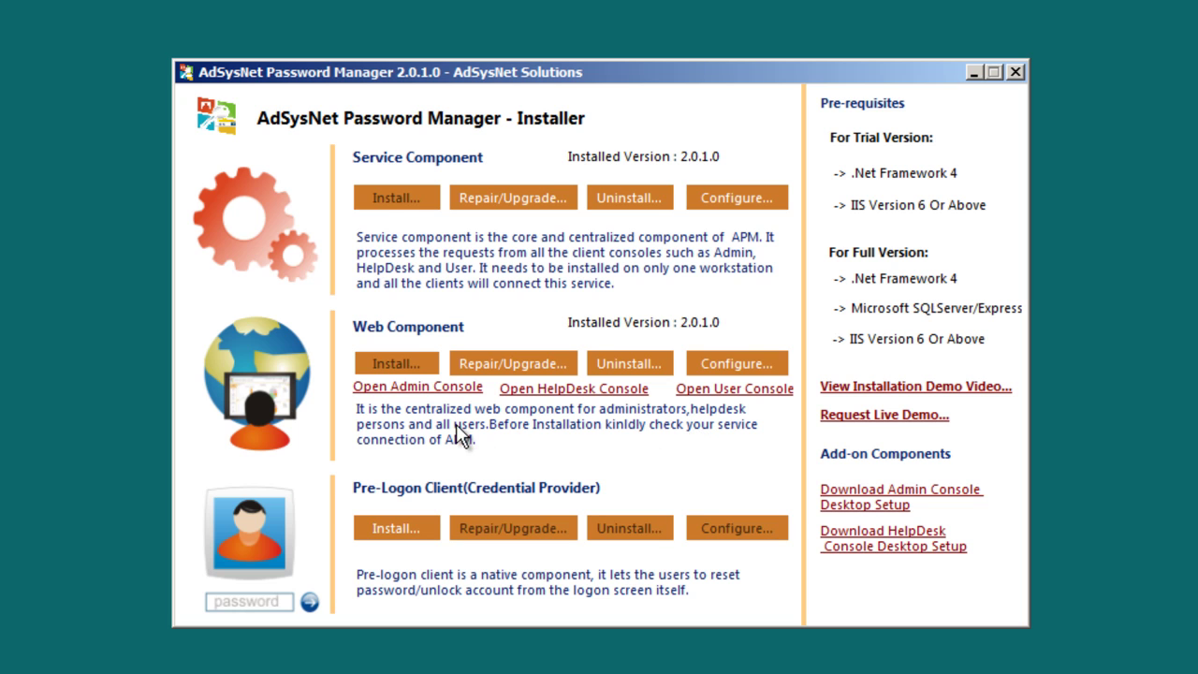
click(396, 389)
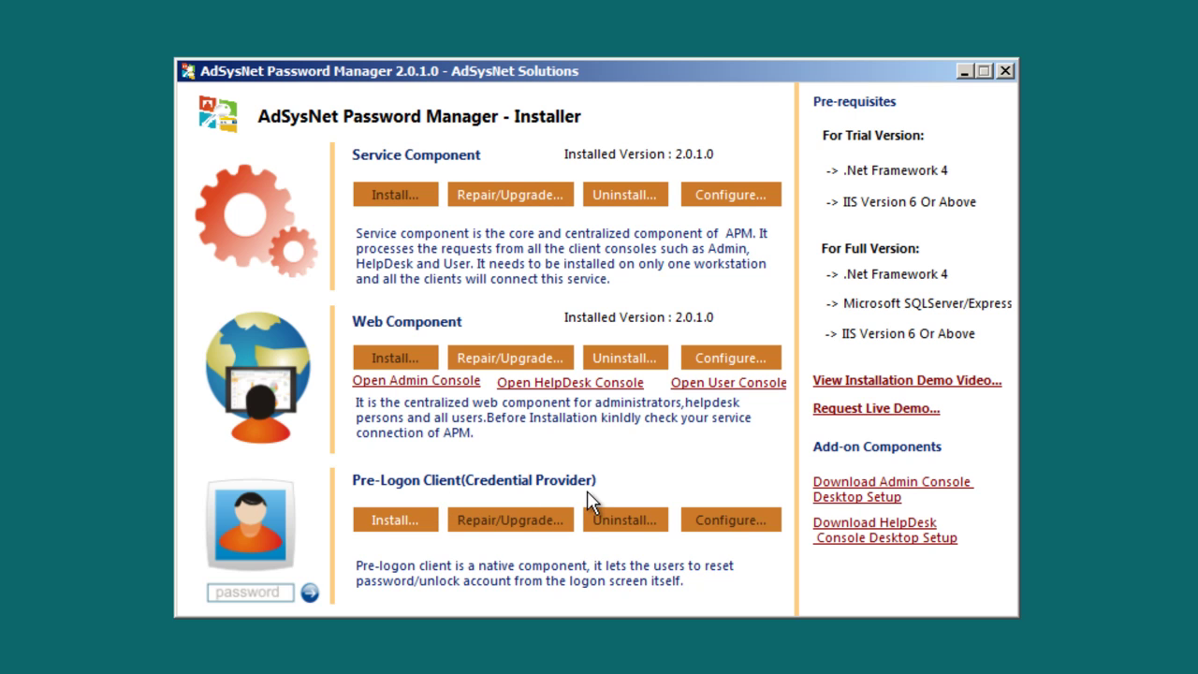
Install the Pre-Logon Client (Credential Provider), accepting the license agreement, and finish its setup wizard.
click(422, 524)
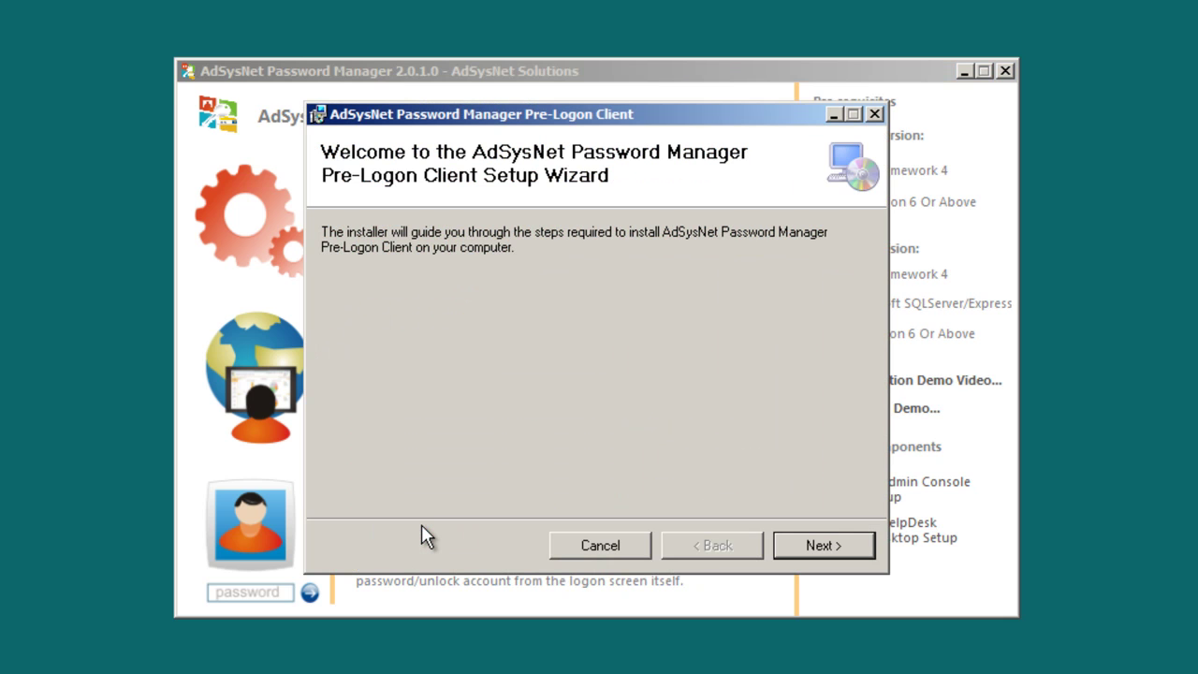
click(812, 543)
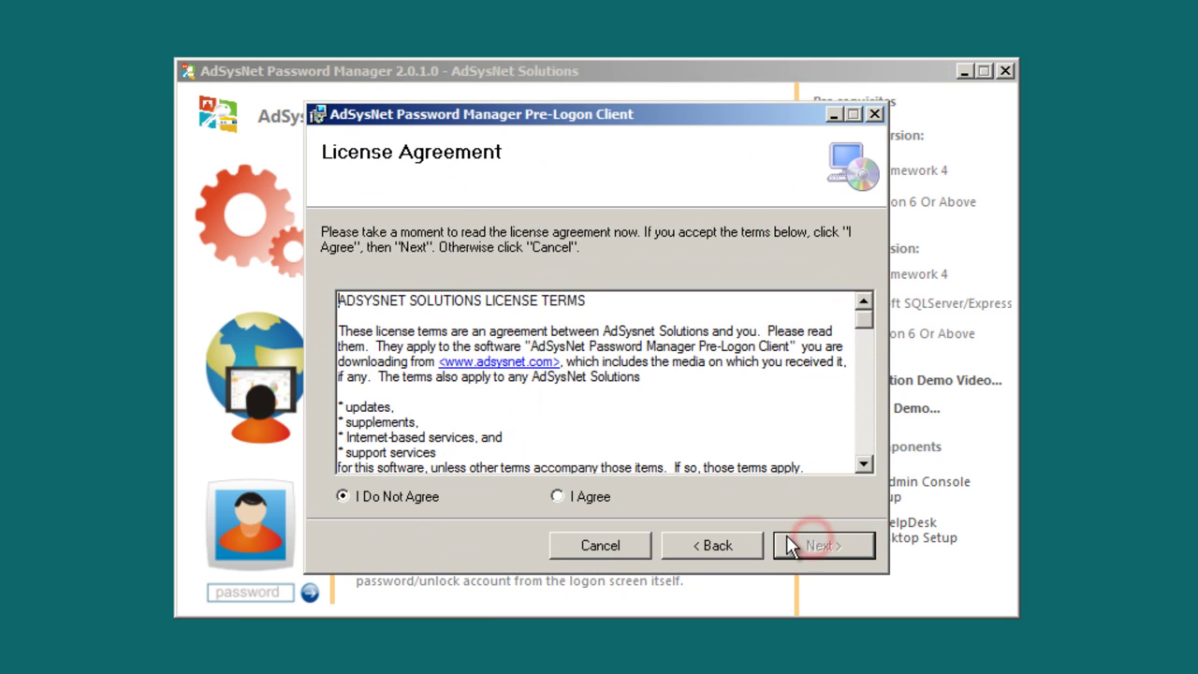
click(564, 496)
click(842, 547)
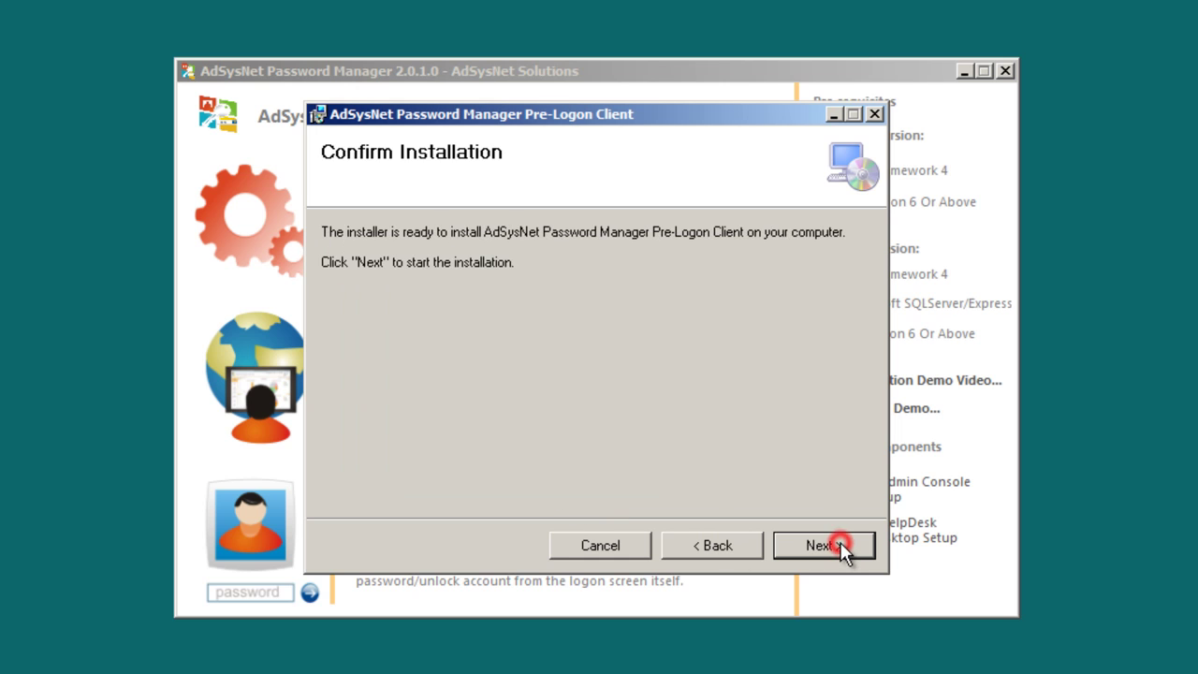
click(840, 547)
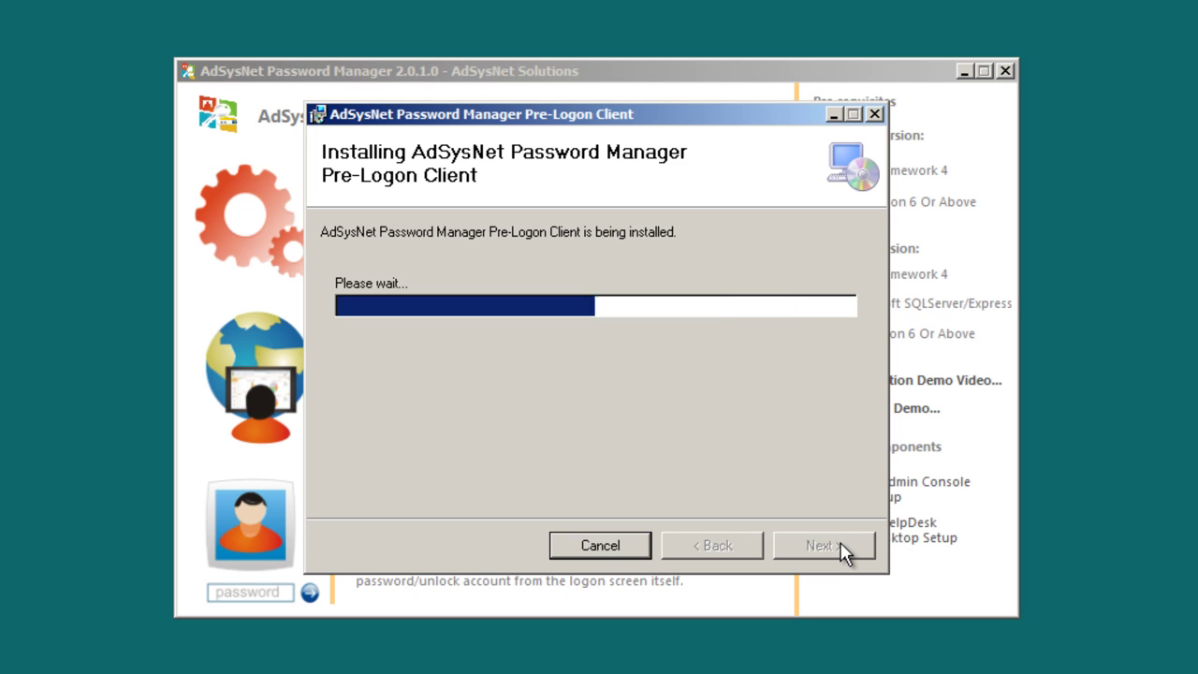
click(824, 546)
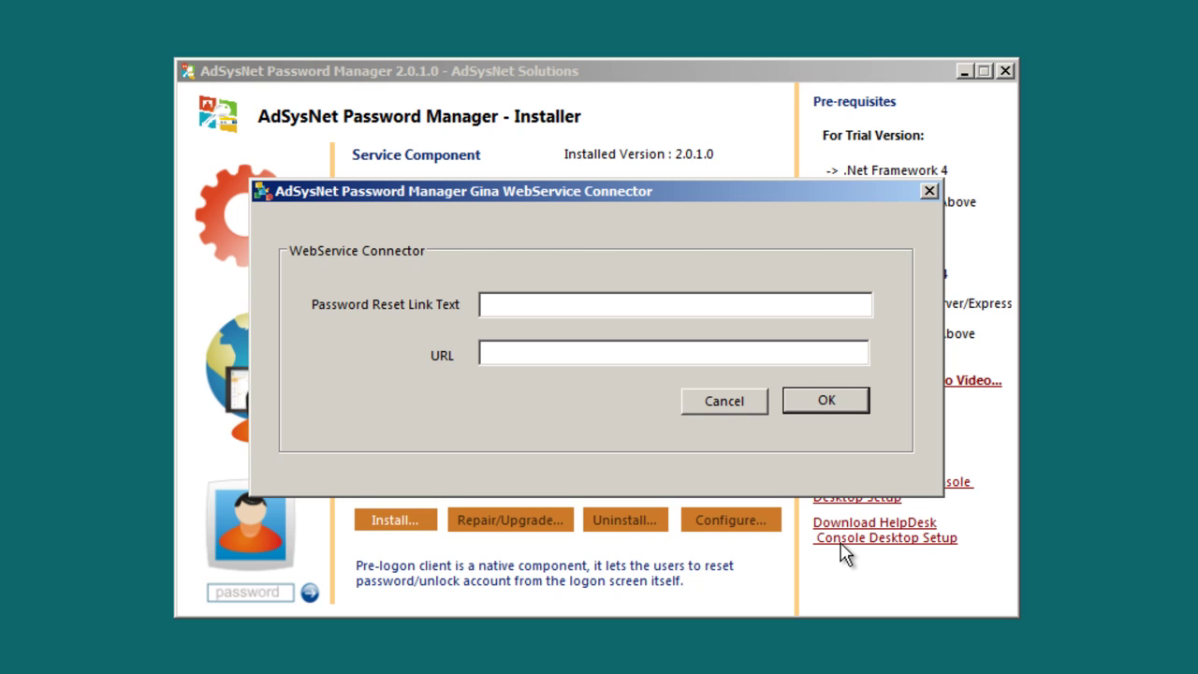
click(503, 304)
text(Reset Password)
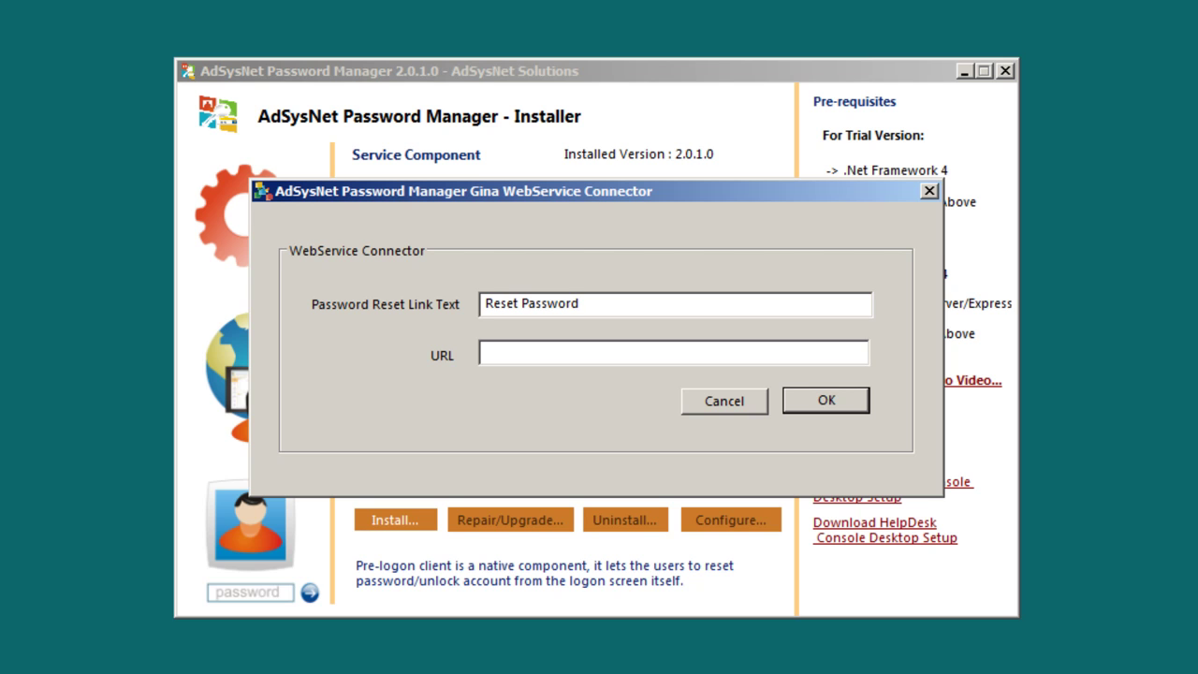
key(BackSpace)
text(/Unlock Account)
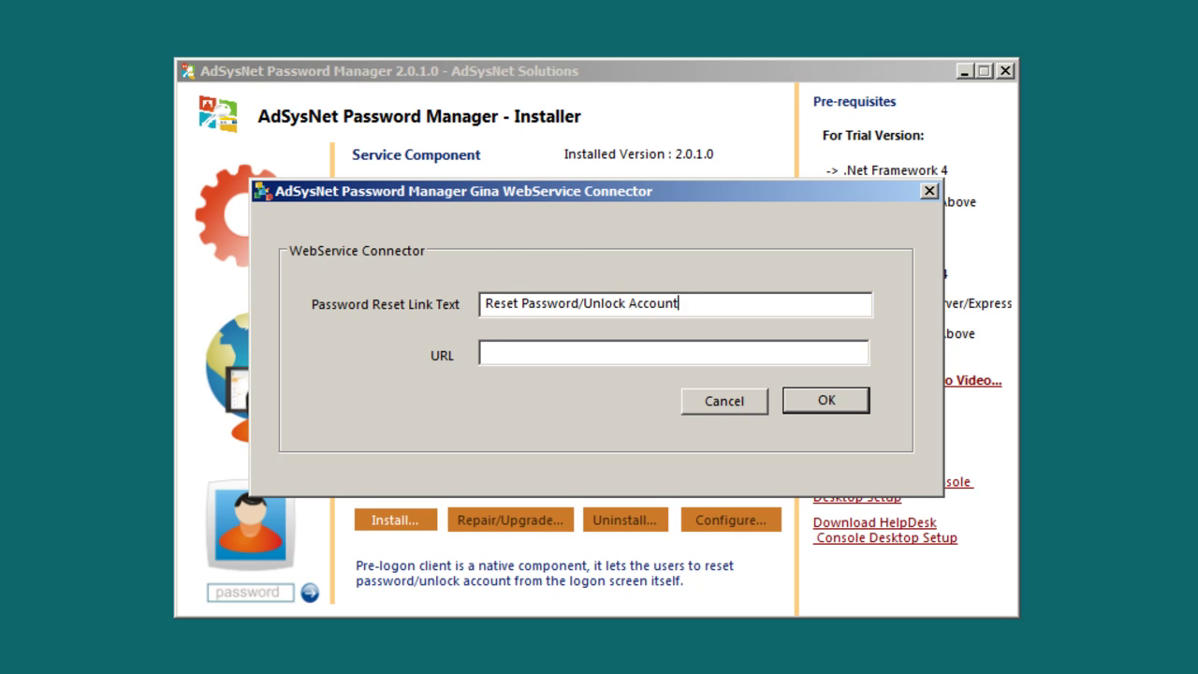
click(508, 356)
text(http://localhost)
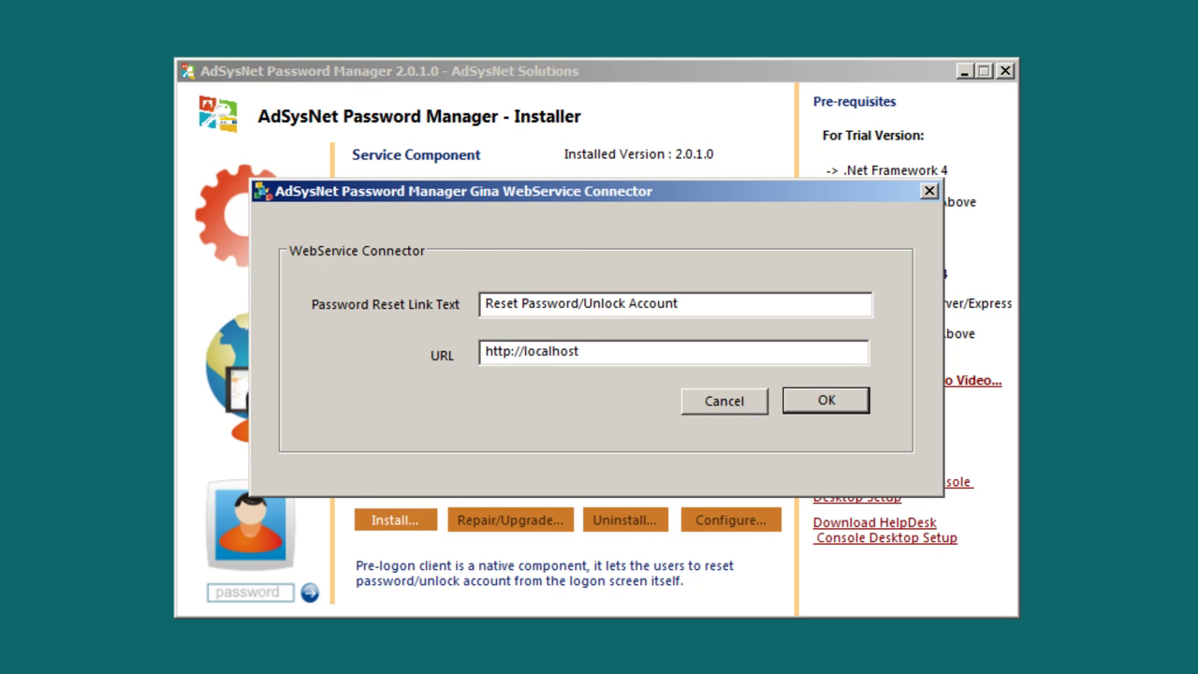
text(:8887/user.aspx)
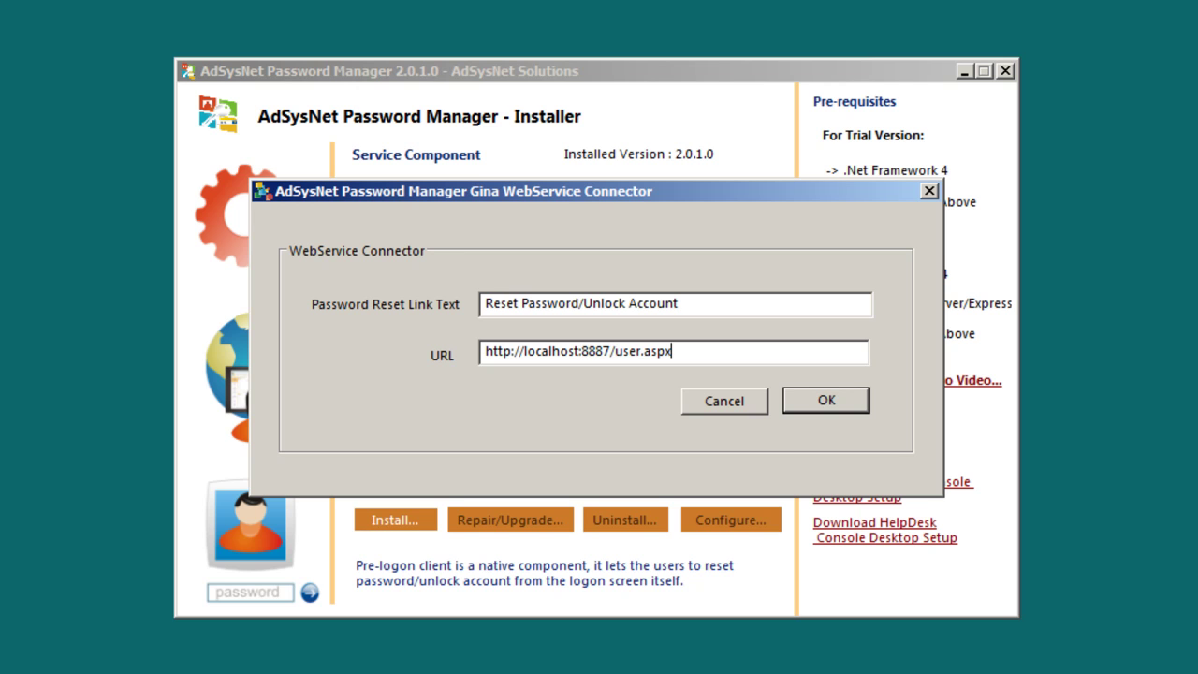
click(820, 401)
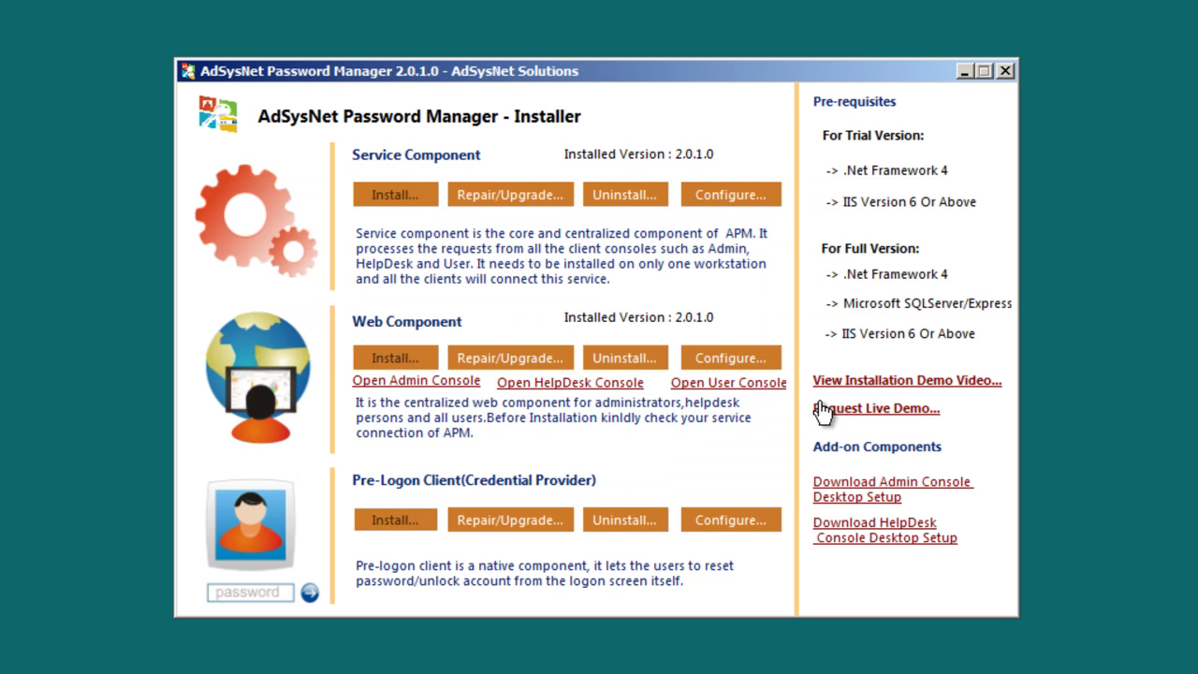